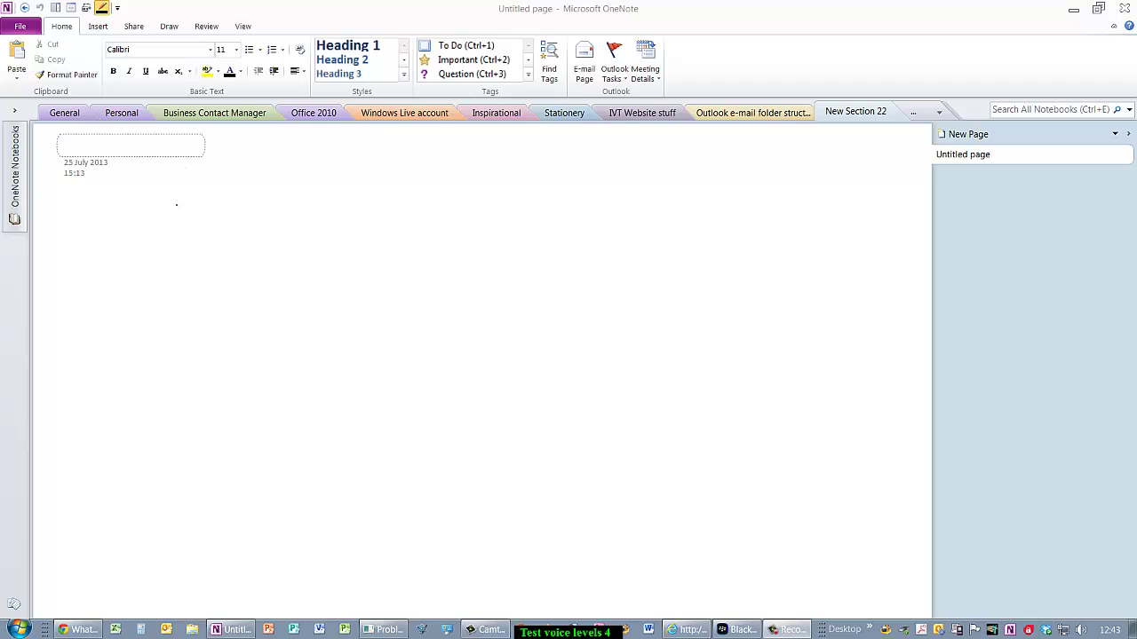
Step: Pick the Blue Pen on the Draw tab and handwrite 'today is Saturday' on the page
click(170, 29)
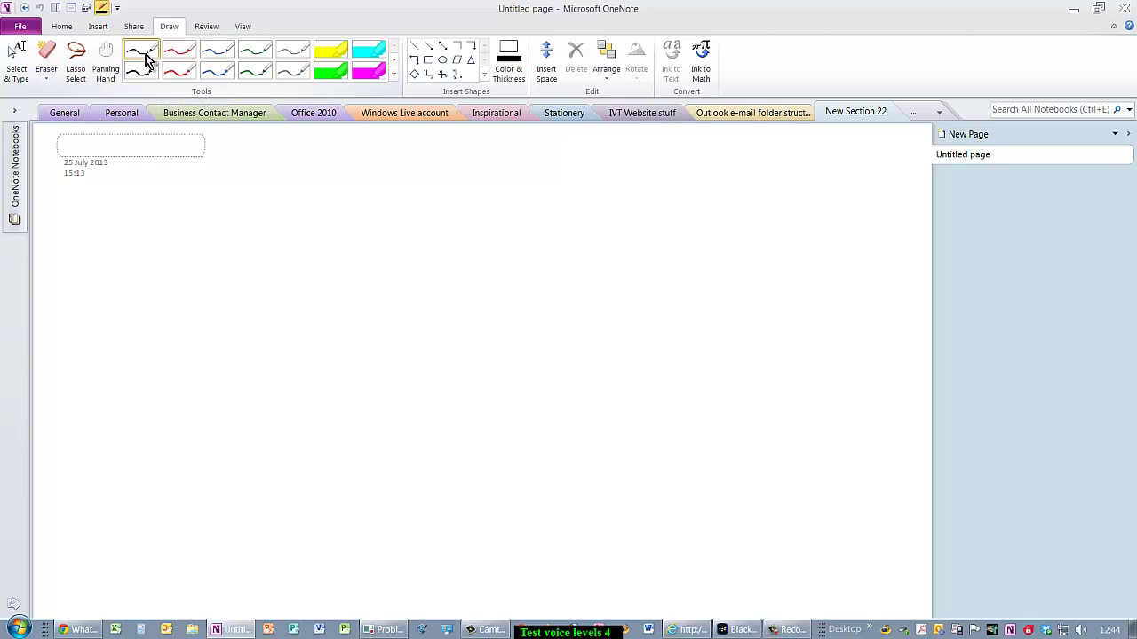
click(208, 55)
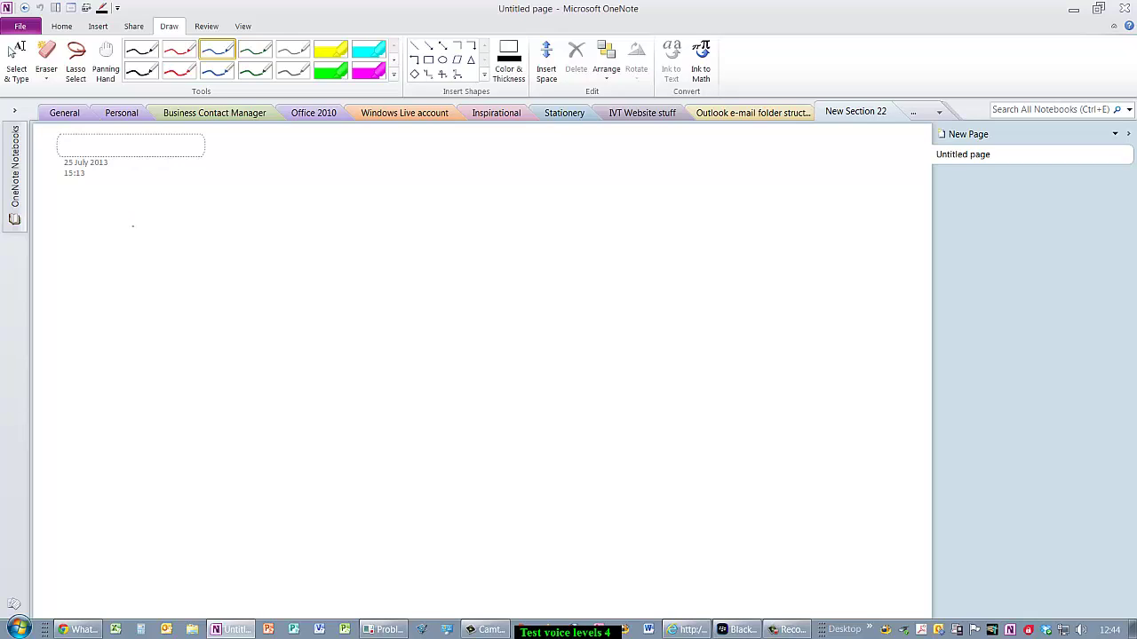
mouse_move(159, 240)
mouse_down()
mouse_move(163, 261)
mouse_move(169, 250)
mouse_move(209, 258)
mouse_move(206, 236)
mouse_move(213, 274)
mouse_move(239, 258)
mouse_up()
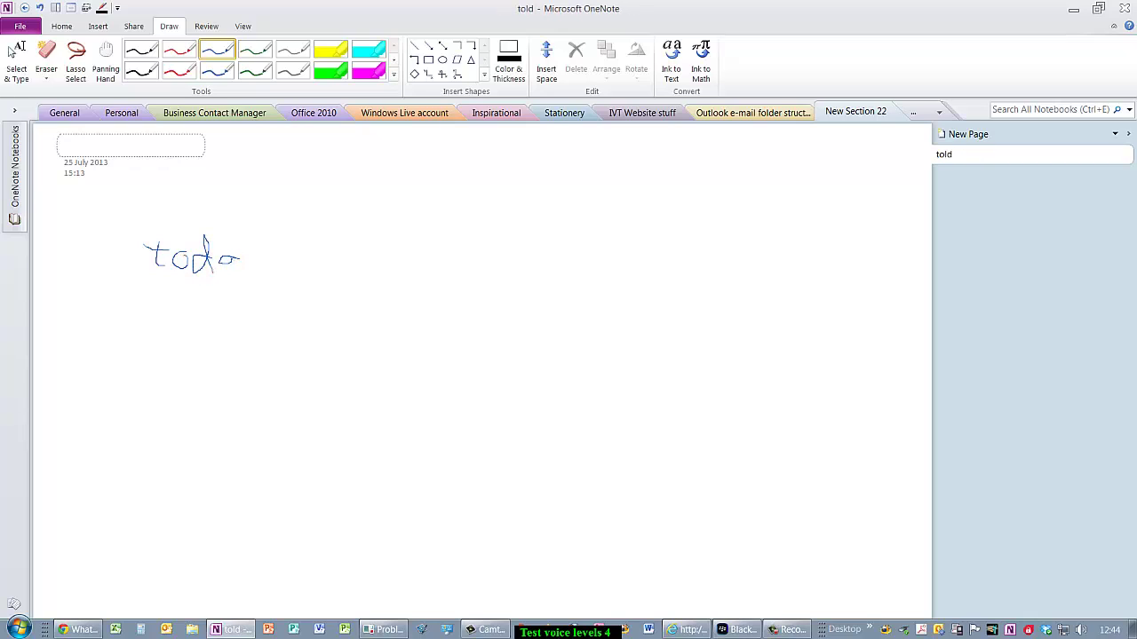
drag(250, 253, 265, 252)
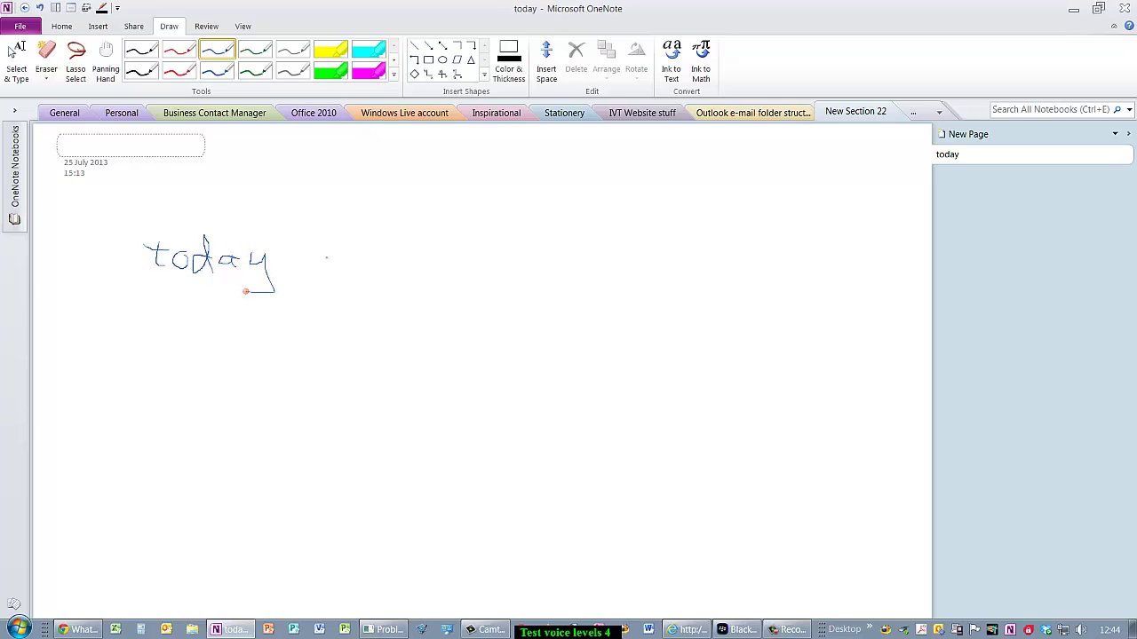
mouse_move(298, 252)
mouse_down()
mouse_move(303, 264)
mouse_move(355, 249)
mouse_move(329, 265)
mouse_move(376, 258)
mouse_move(385, 271)
mouse_move(391, 256)
mouse_move(439, 266)
mouse_move(460, 254)
mouse_move(515, 311)
mouse_move(440, 307)
mouse_up()
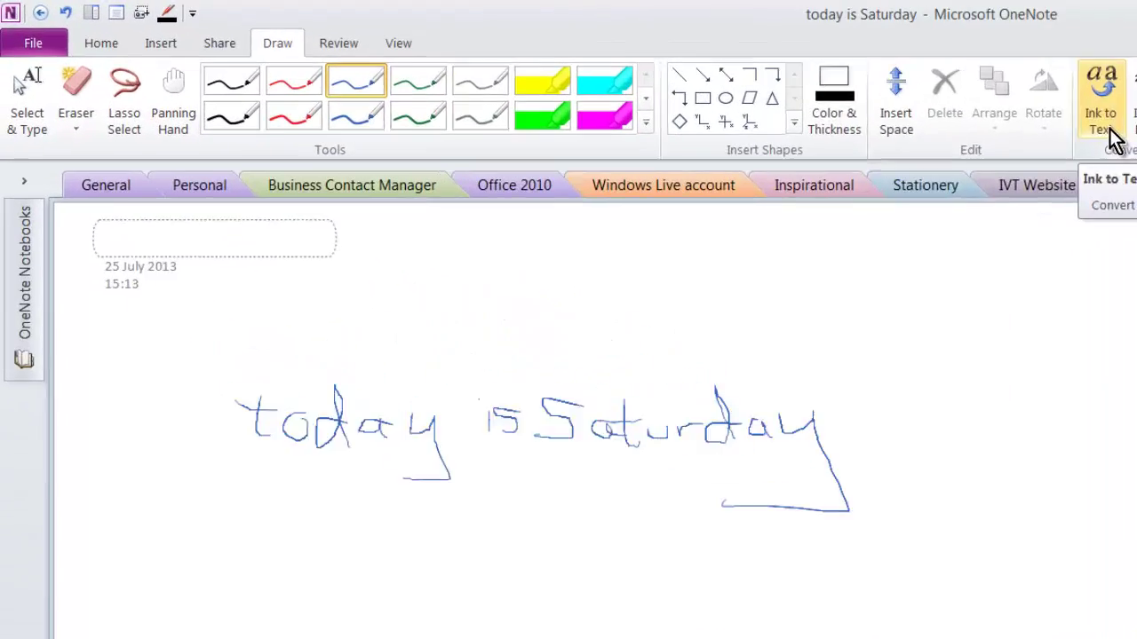
Step: Convert the handwritten 'today is Saturday' into typed text with Ink to Text
click(1136, 132)
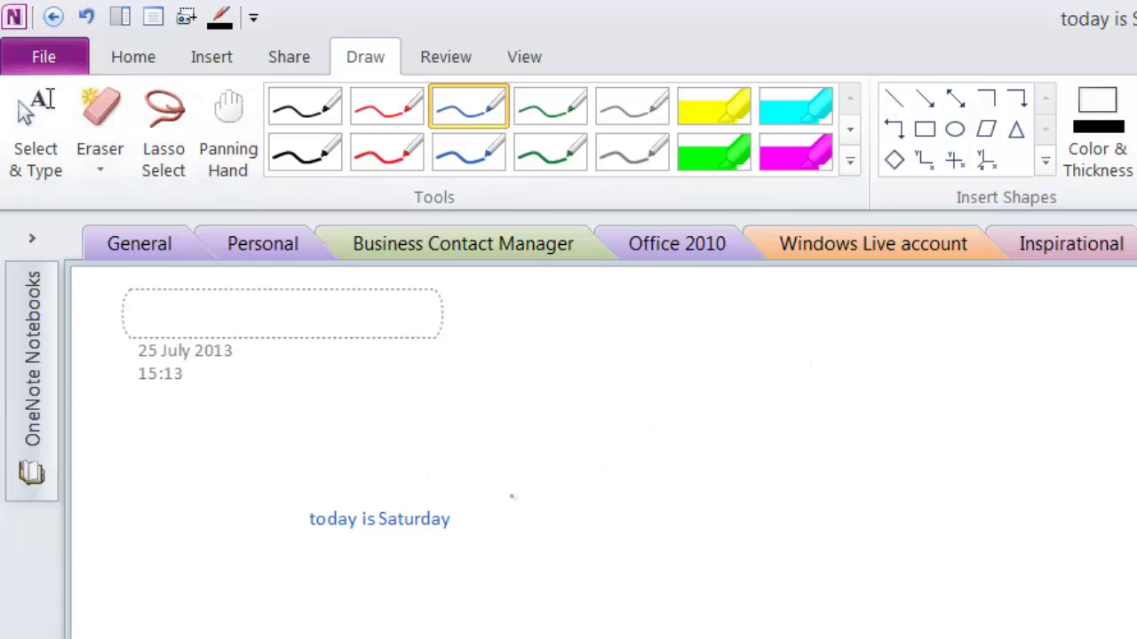
click(37, 149)
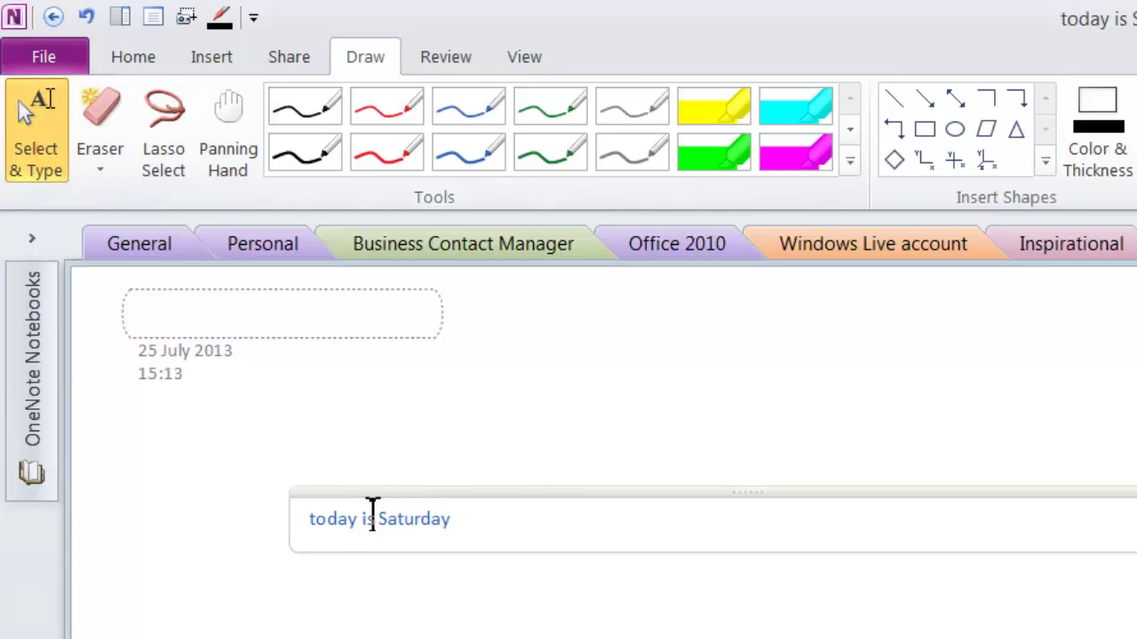
click(377, 490)
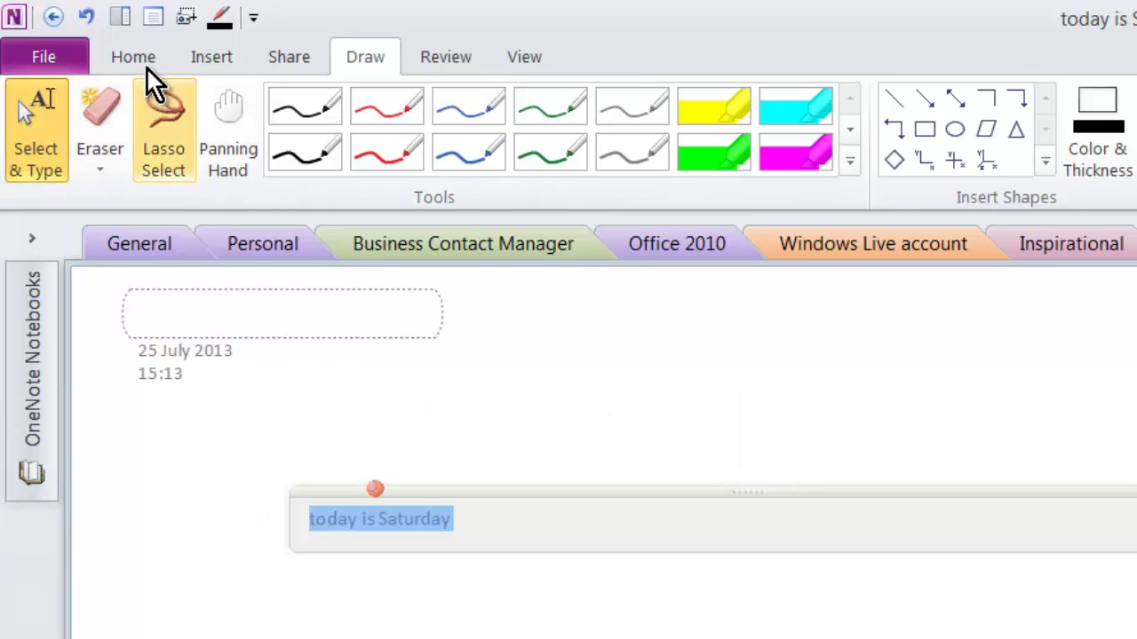
click(93, 142)
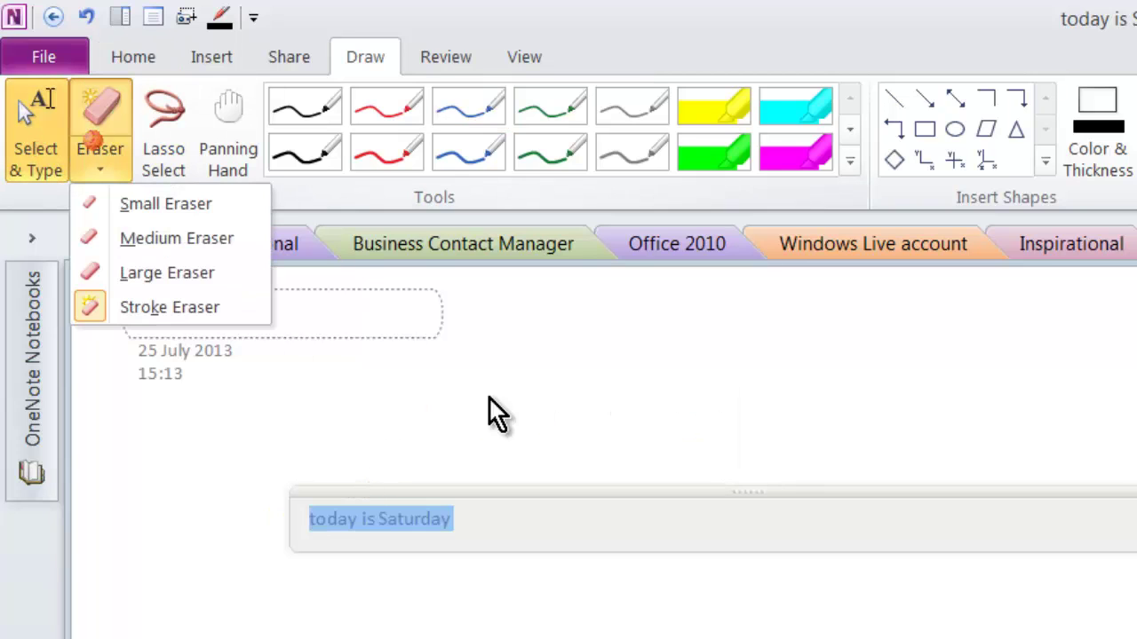
click(212, 276)
click(363, 490)
click(507, 503)
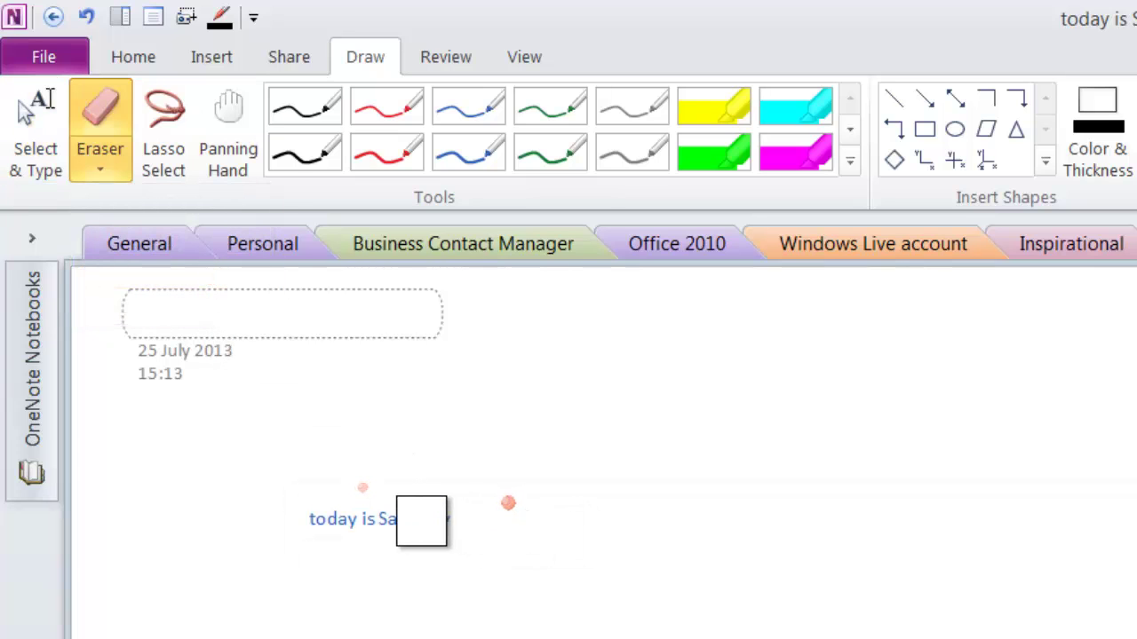
click(396, 494)
click(511, 507)
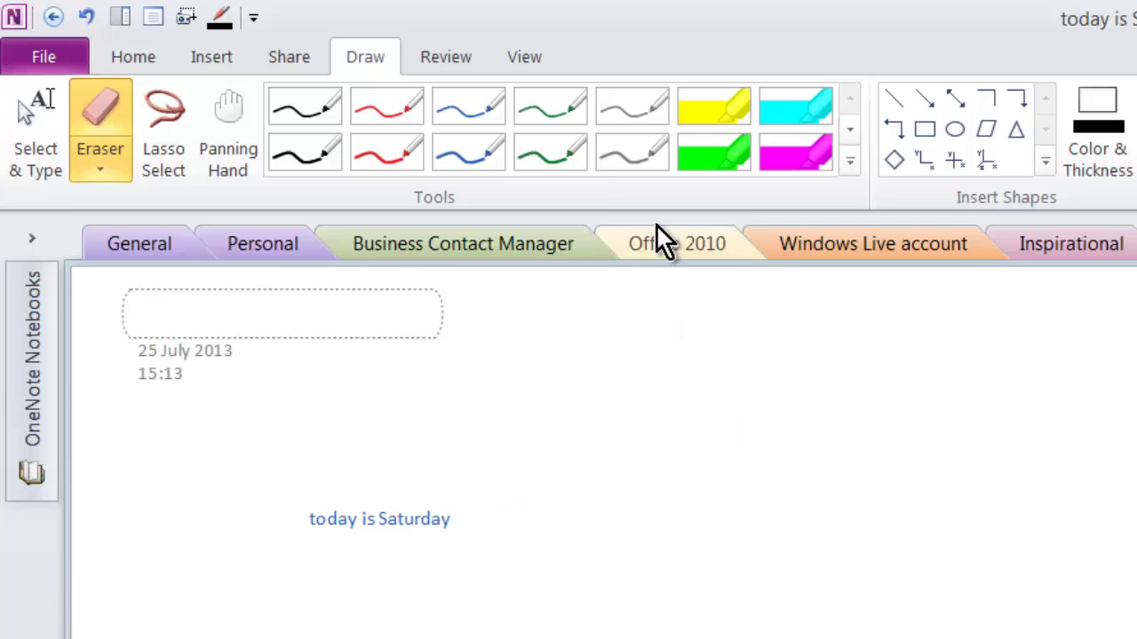
click(922, 128)
drag(870, 360, 1107, 493)
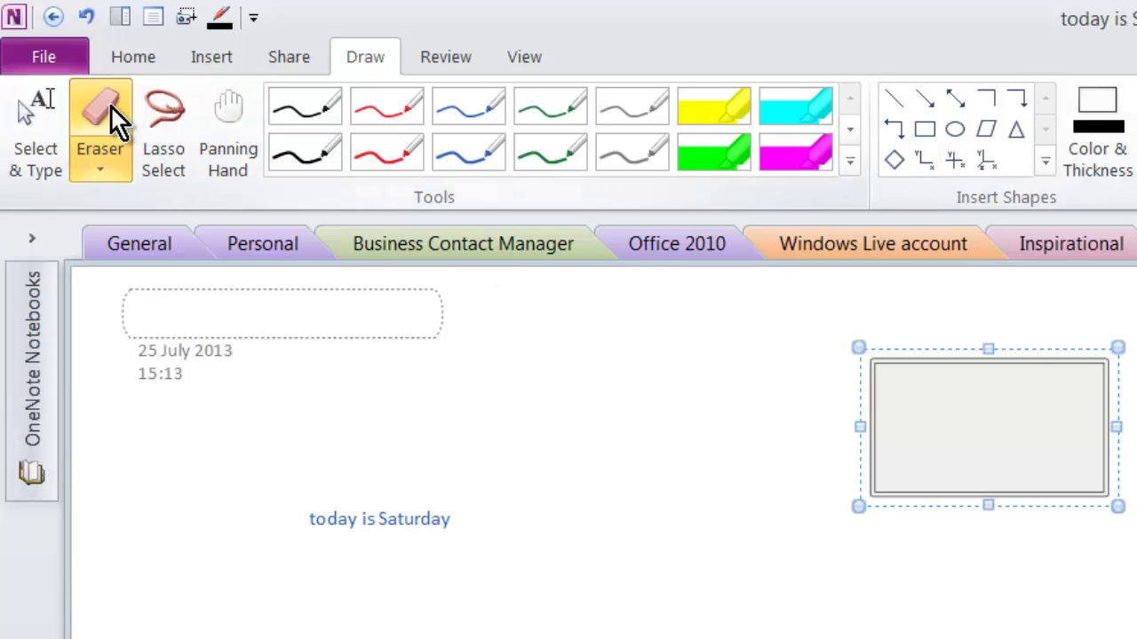
click(36, 129)
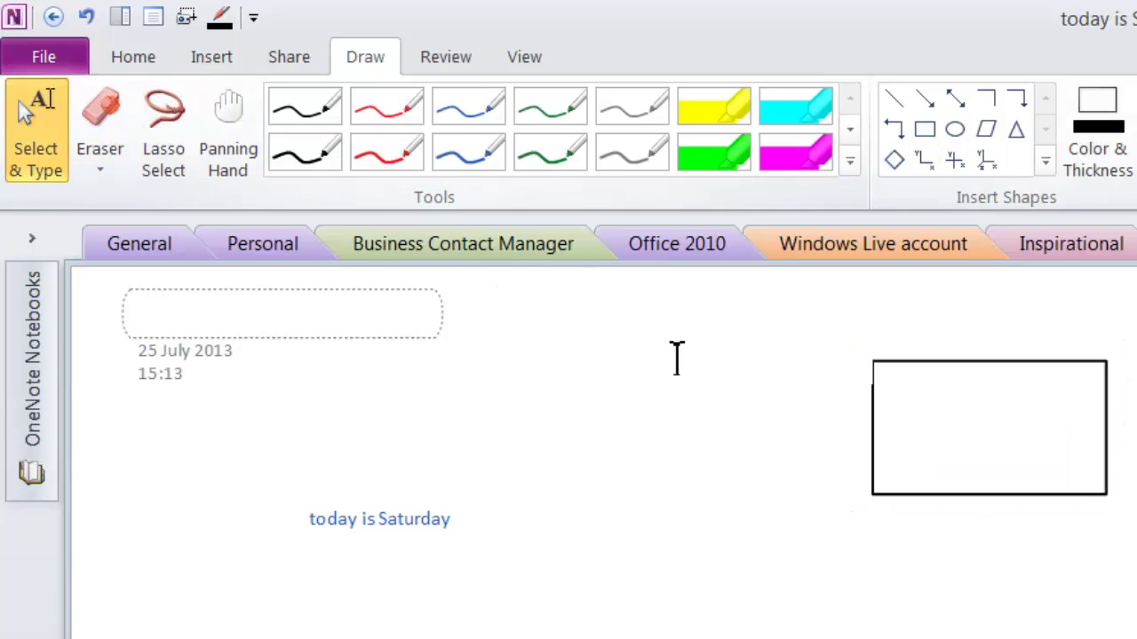
click(108, 112)
mouse_move(877, 361)
mouse_down()
mouse_move(1025, 414)
mouse_move(873, 367)
mouse_move(982, 370)
mouse_move(1104, 353)
mouse_move(1106, 482)
mouse_move(873, 475)
mouse_move(850, 392)
mouse_up()
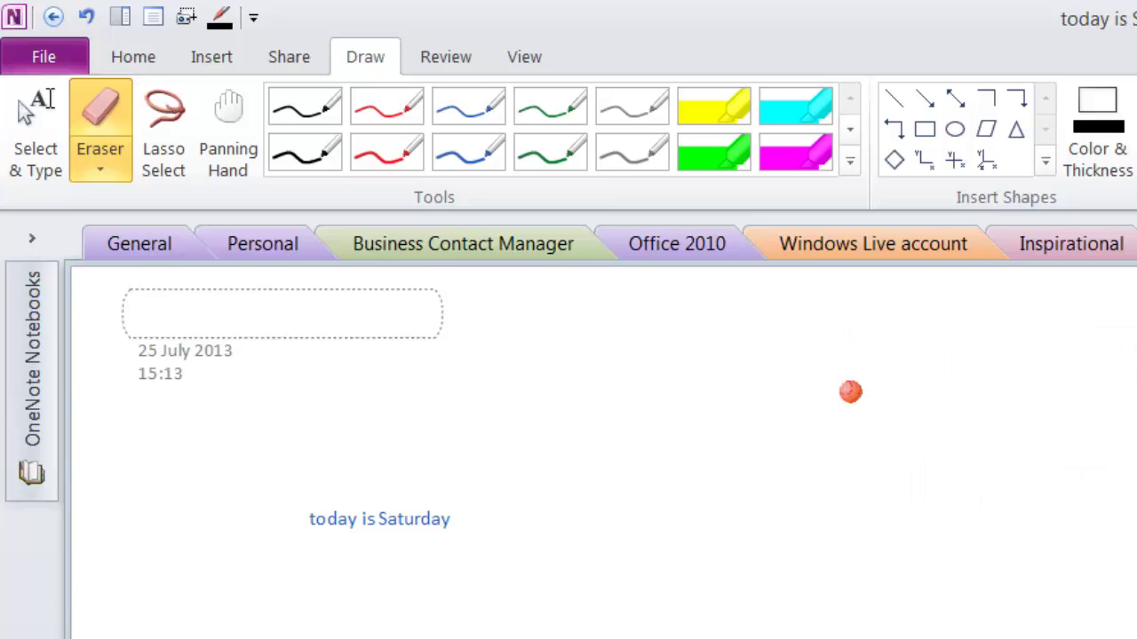
Step: Turn on Snap To Grid from the expanded shapes gallery
click(1048, 158)
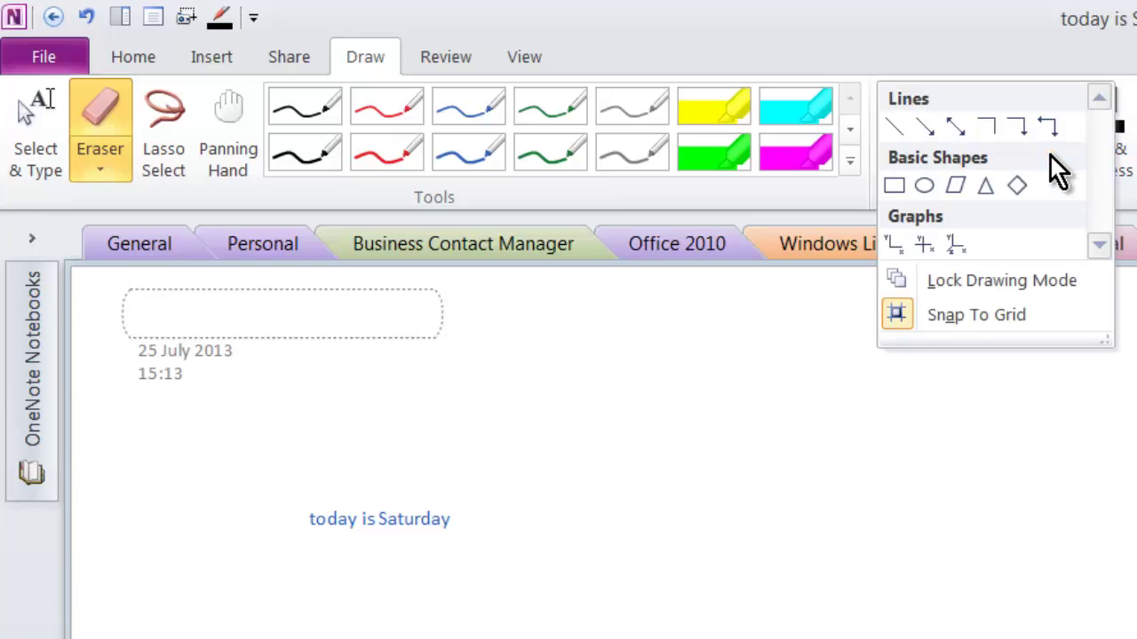
click(1035, 316)
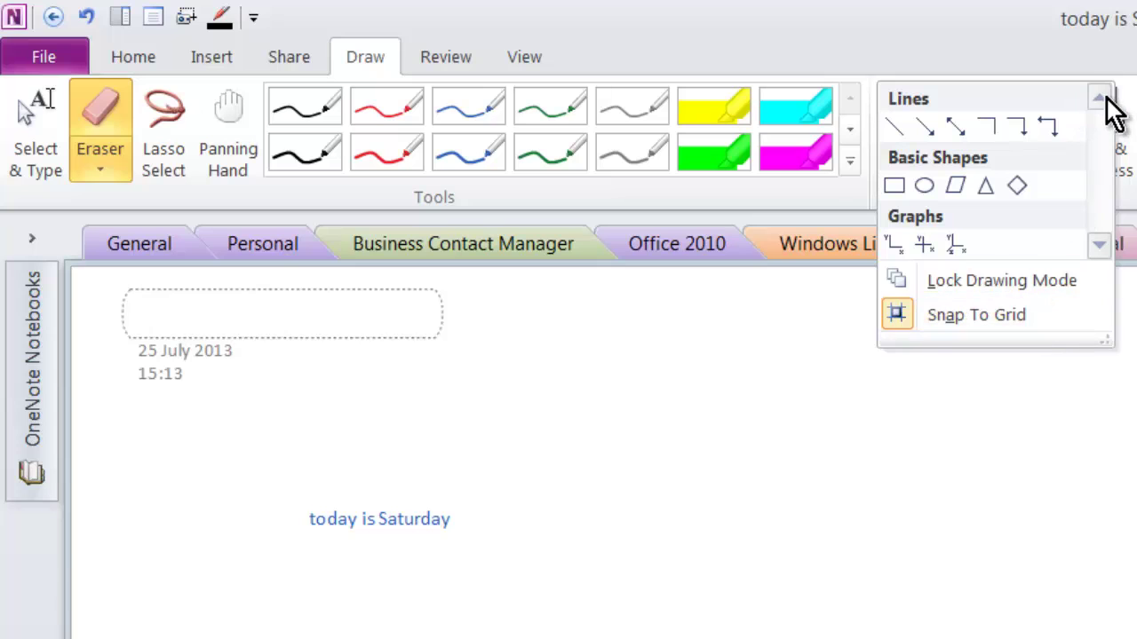
click(1103, 96)
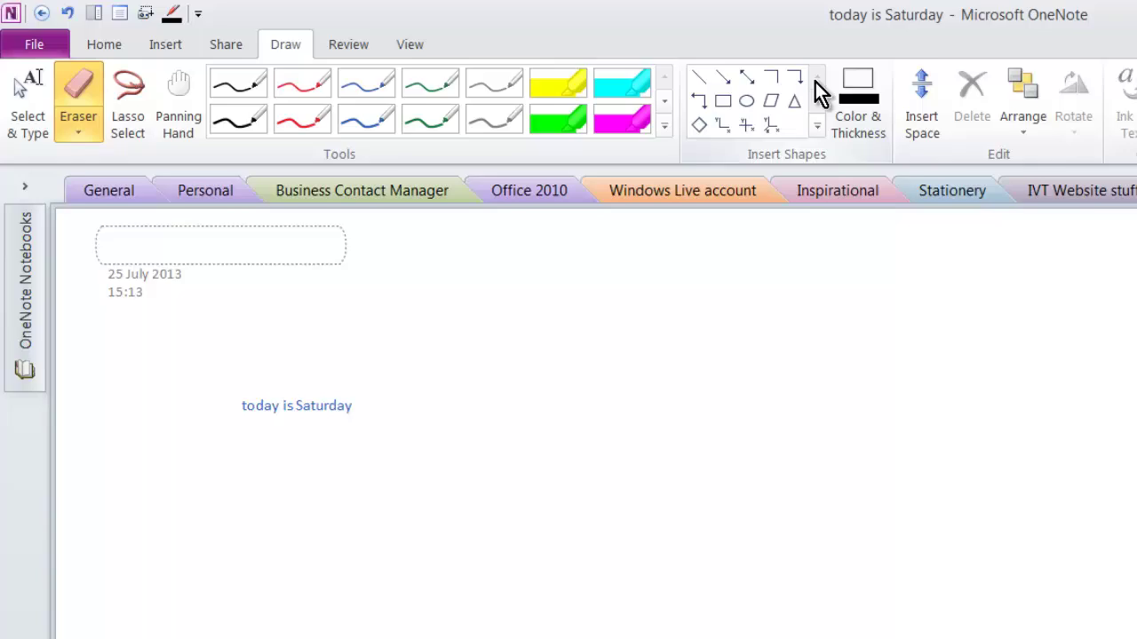
Step: Lasso-select the triangle together with 'today is Saturday' and drag both further down
click(128, 111)
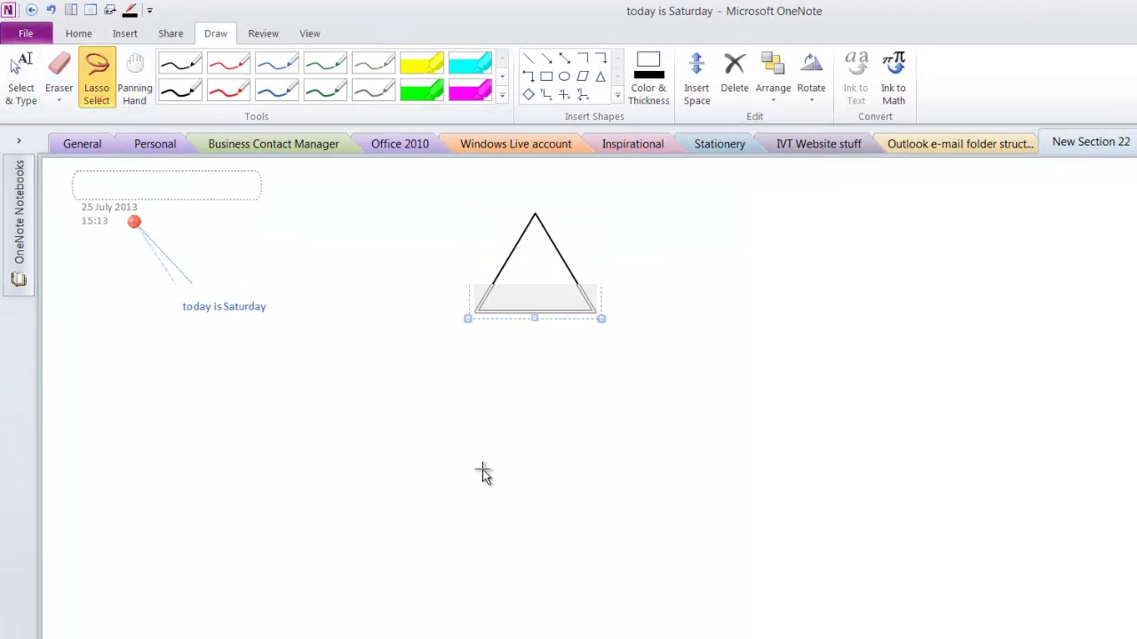
mouse_move(482, 473)
mouse_down()
mouse_move(685, 248)
mouse_move(619, 195)
mouse_up()
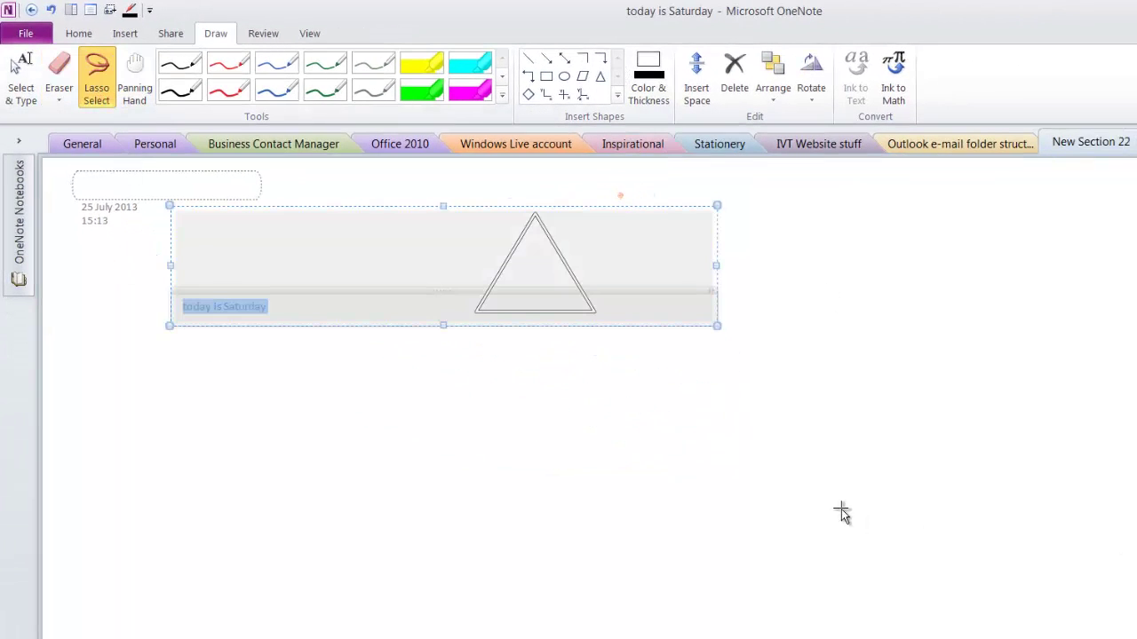
drag(657, 321, 669, 446)
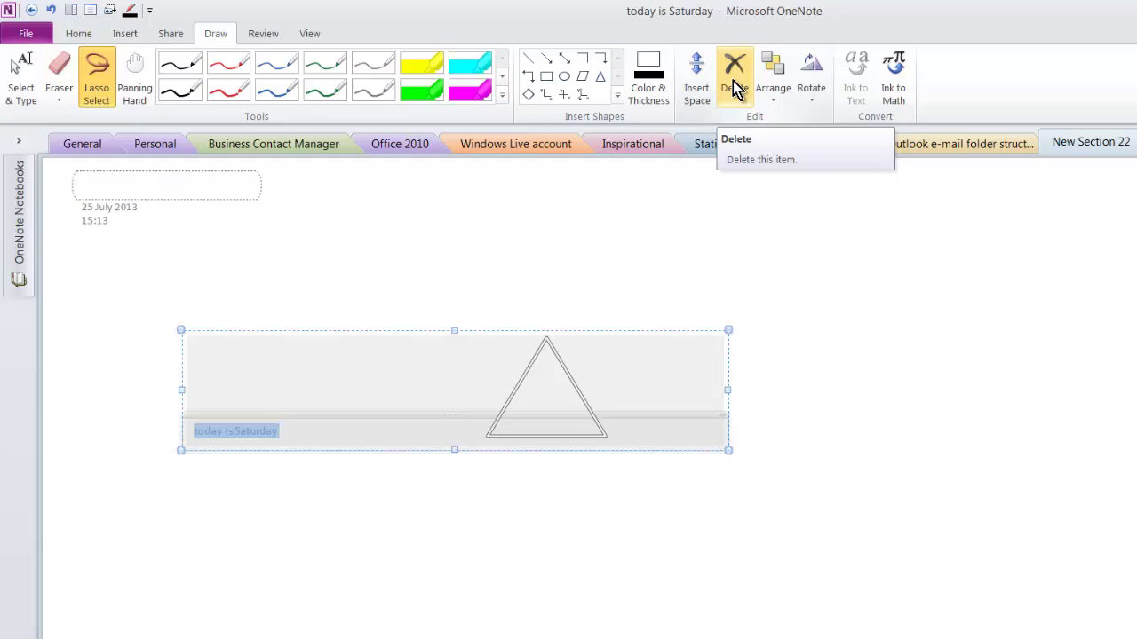
Step: Draw an oval overlapping the top of the triangle and give it a red outline
click(563, 76)
drag(500, 287, 641, 378)
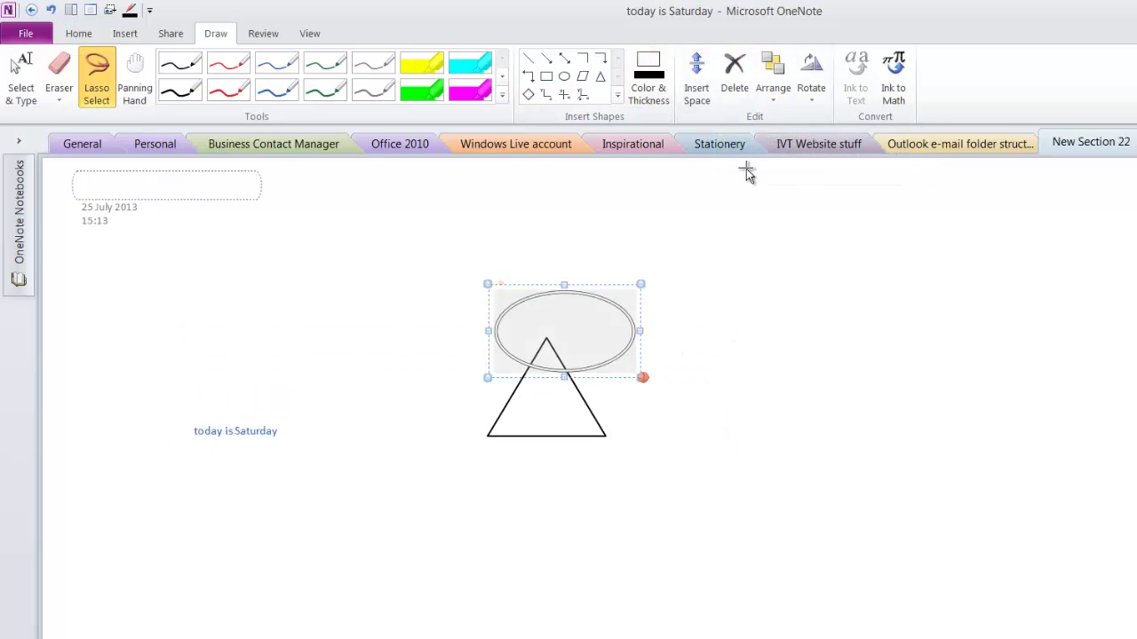
click(662, 86)
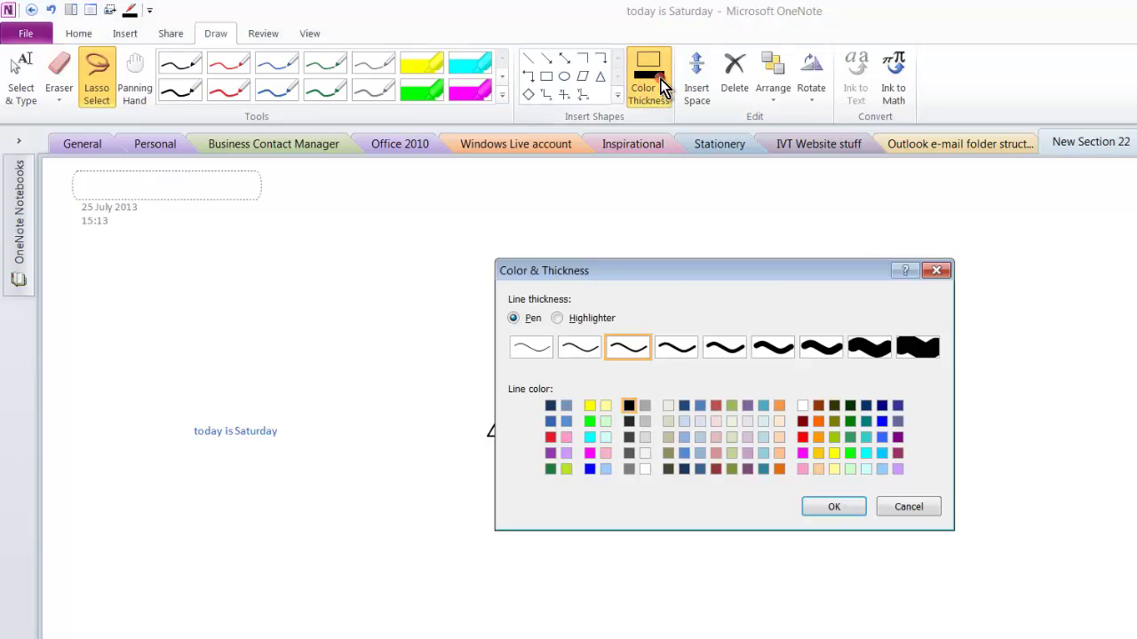
click(551, 437)
click(826, 508)
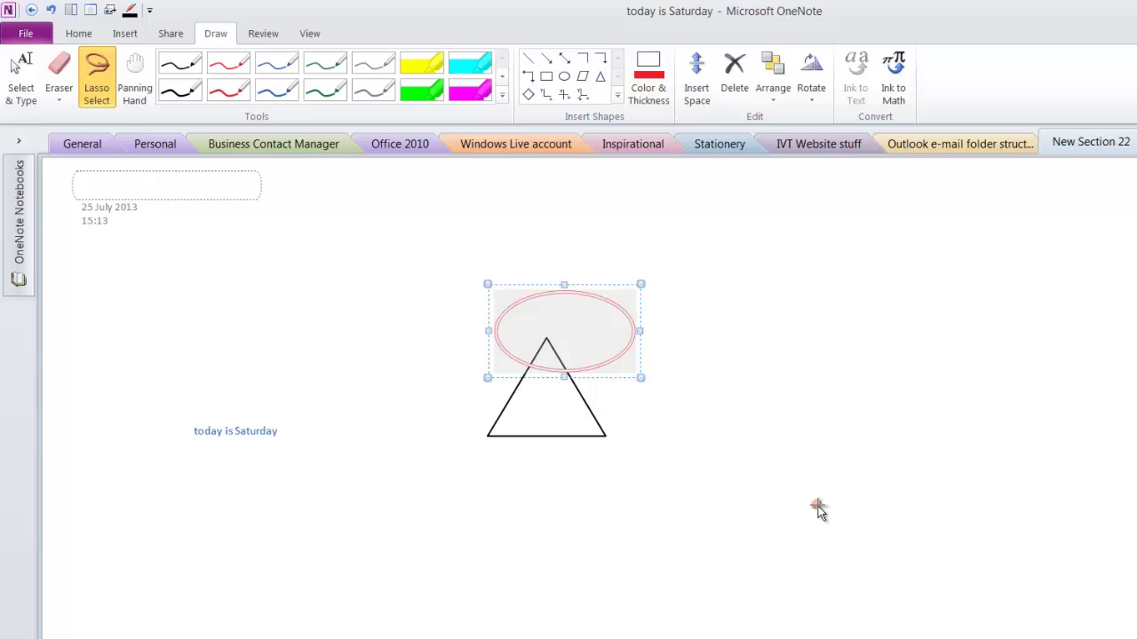
click(577, 412)
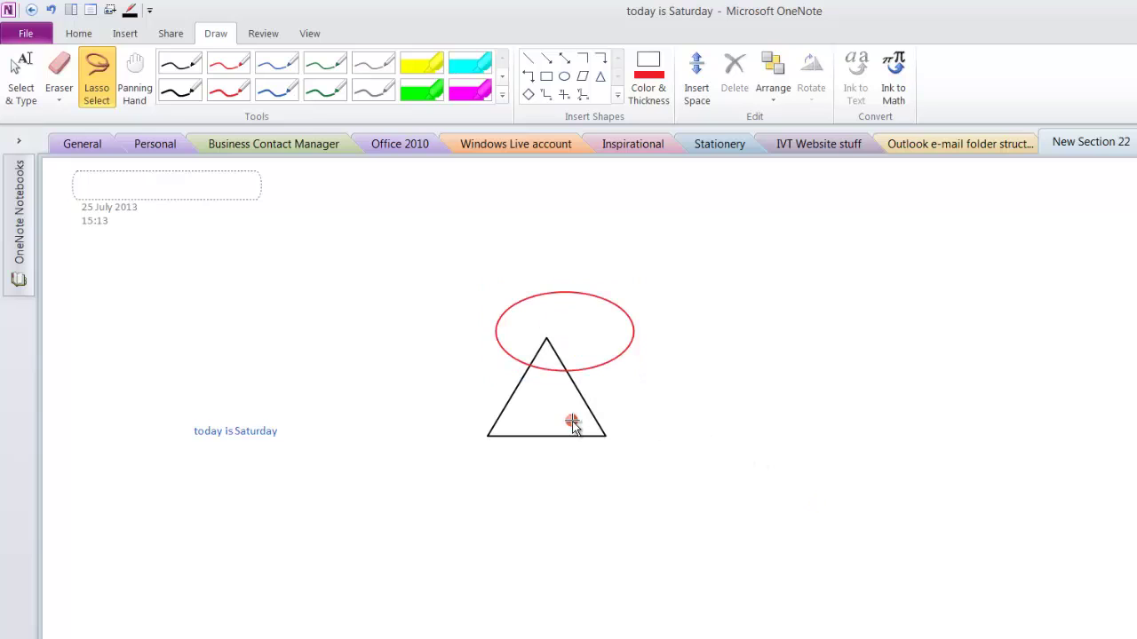
Step: Set the pen colour to dark blue with a very thick stroke
click(655, 98)
click(686, 408)
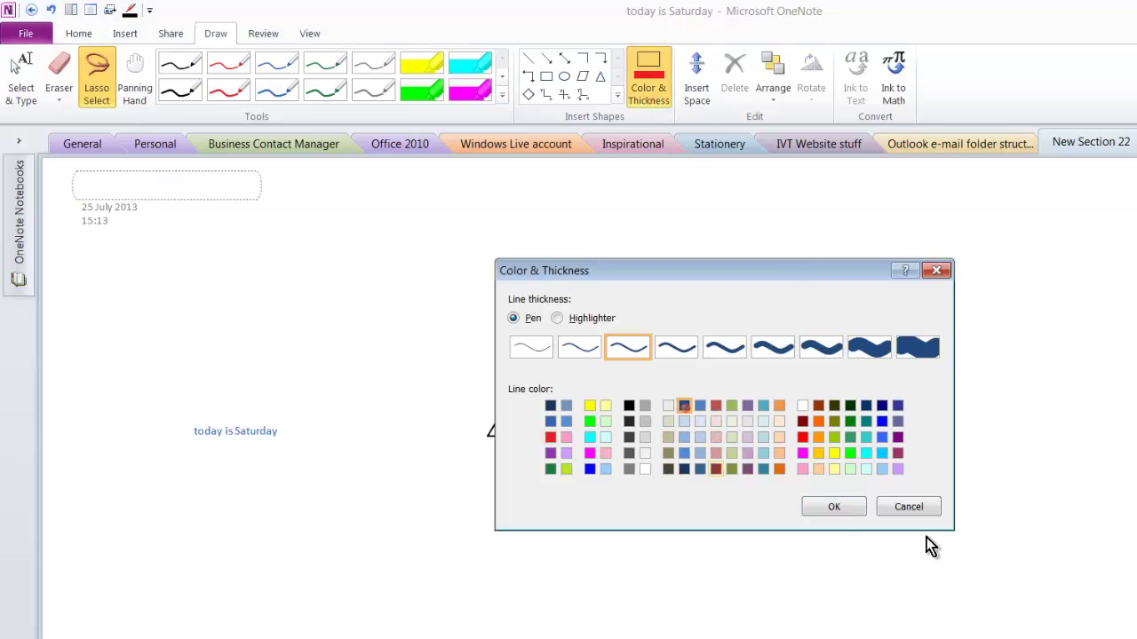
click(870, 348)
click(833, 506)
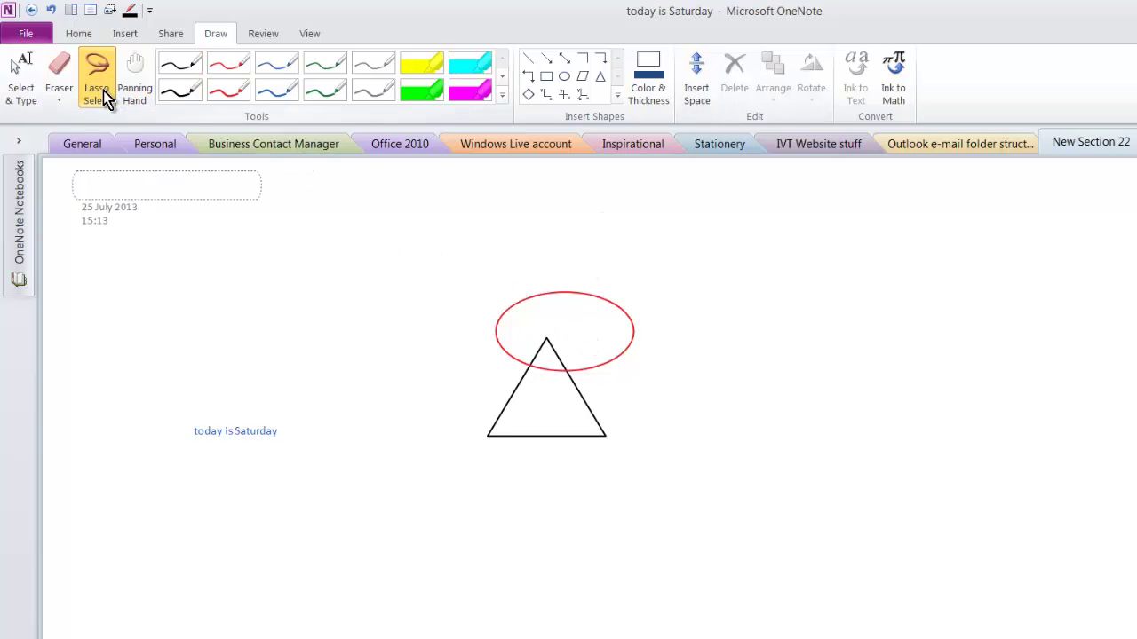
Step: Lasso the ellipse and triangle, rotate them 45° left, then delete them
drag(440, 245, 462, 262)
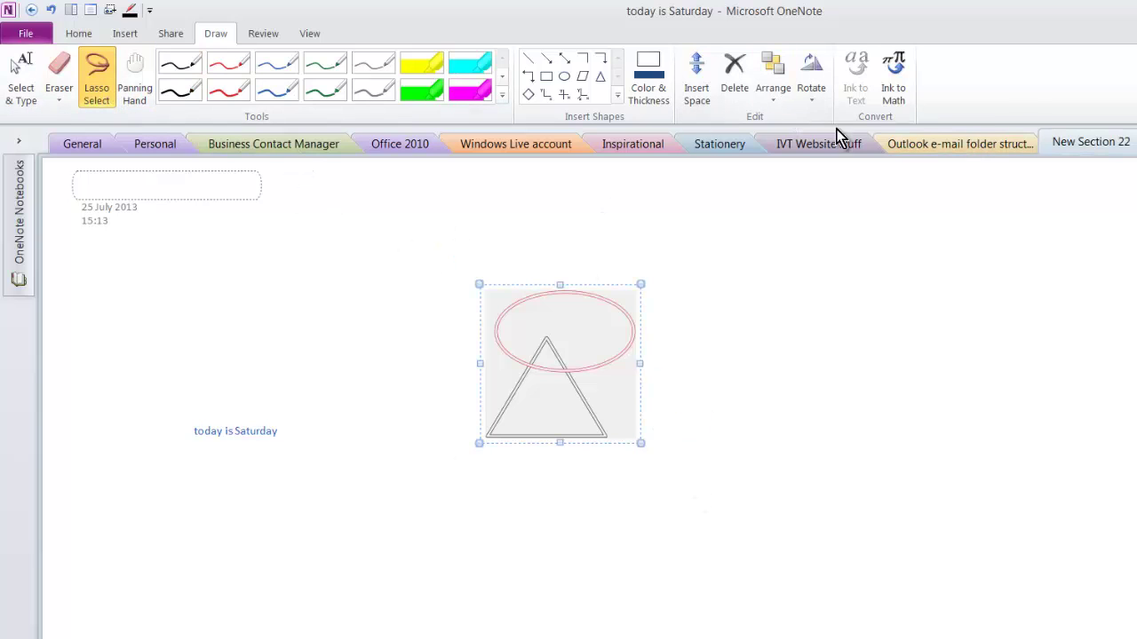
click(826, 80)
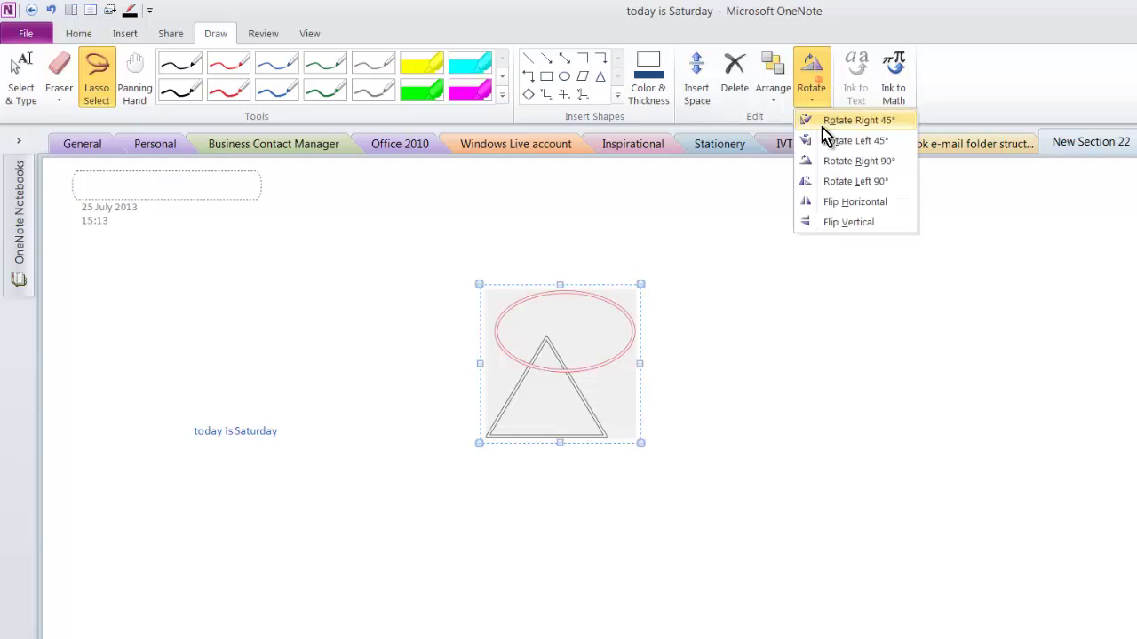
click(824, 138)
click(734, 88)
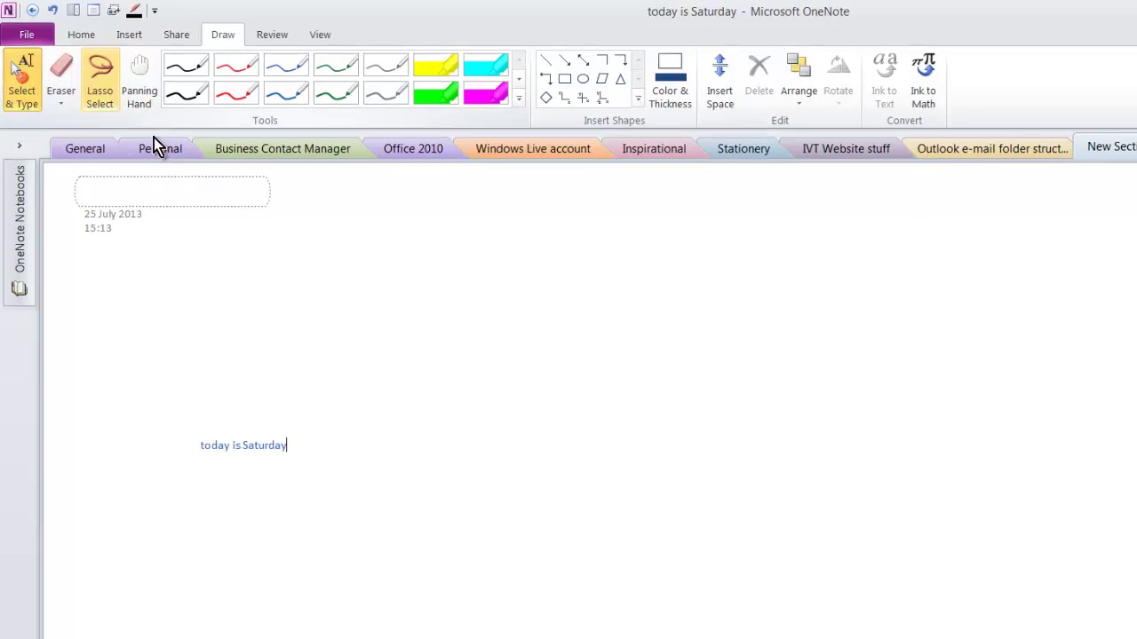
Step: Type '1 + 3 = 4' and '52645/450=' in a new note so OneNote computes 116.9889
click(358, 283)
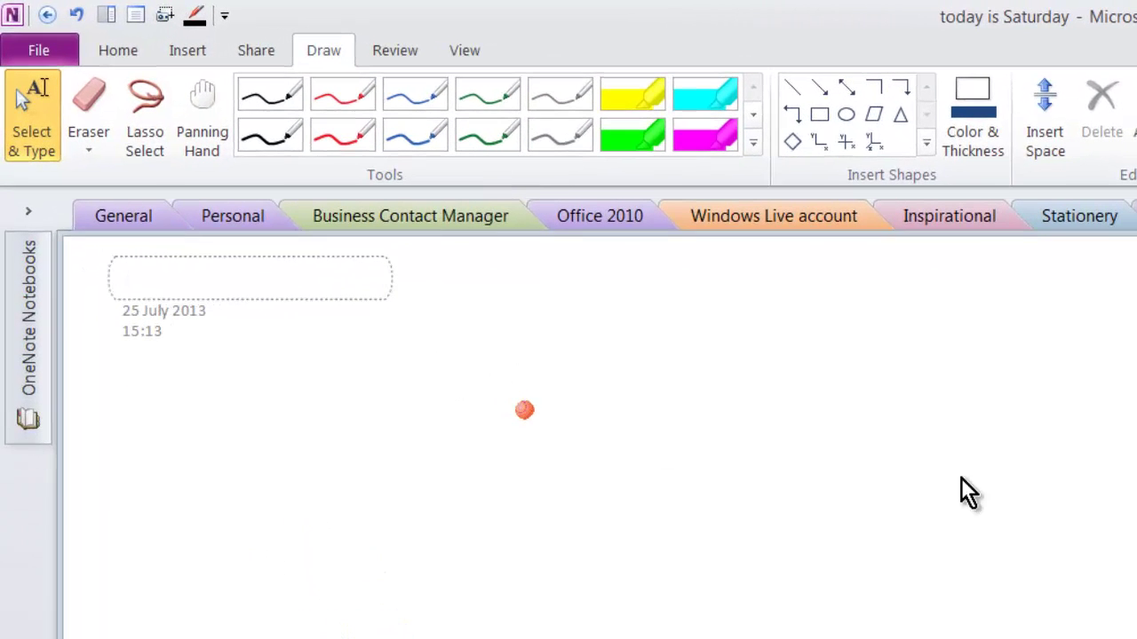
click(817, 458)
text(1 + 3)
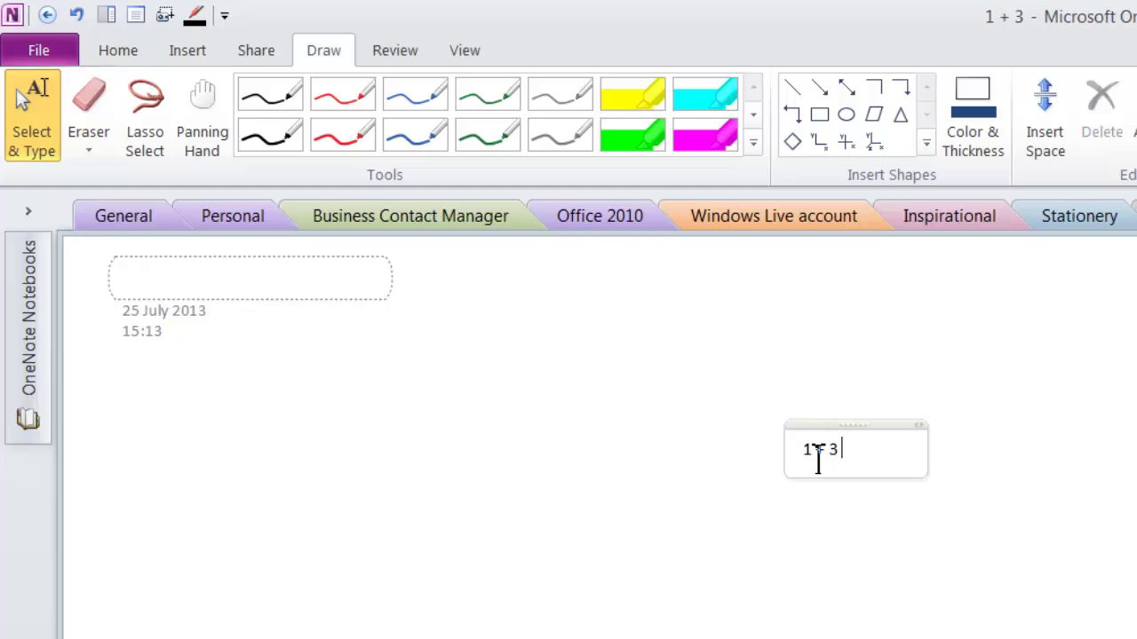
text( =)
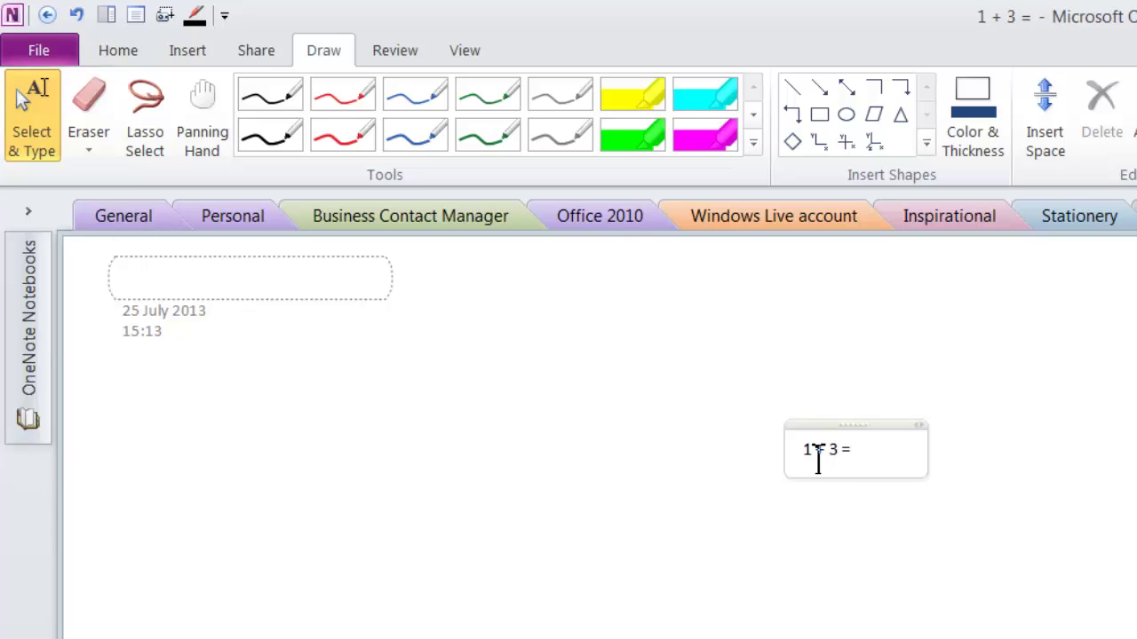
text( 4)
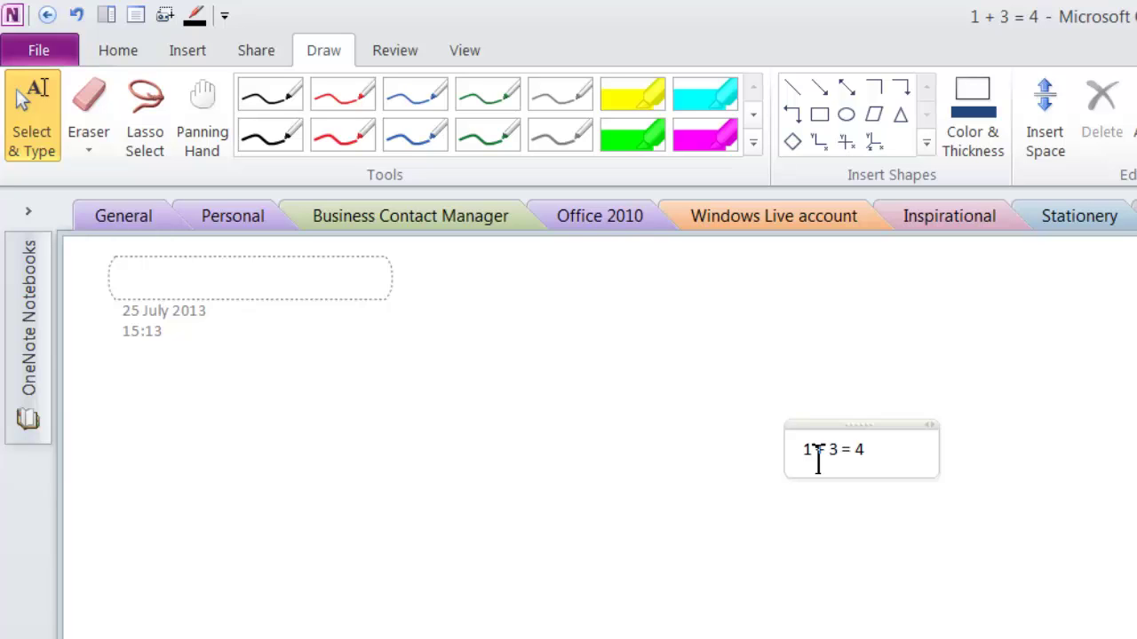
key(Return)
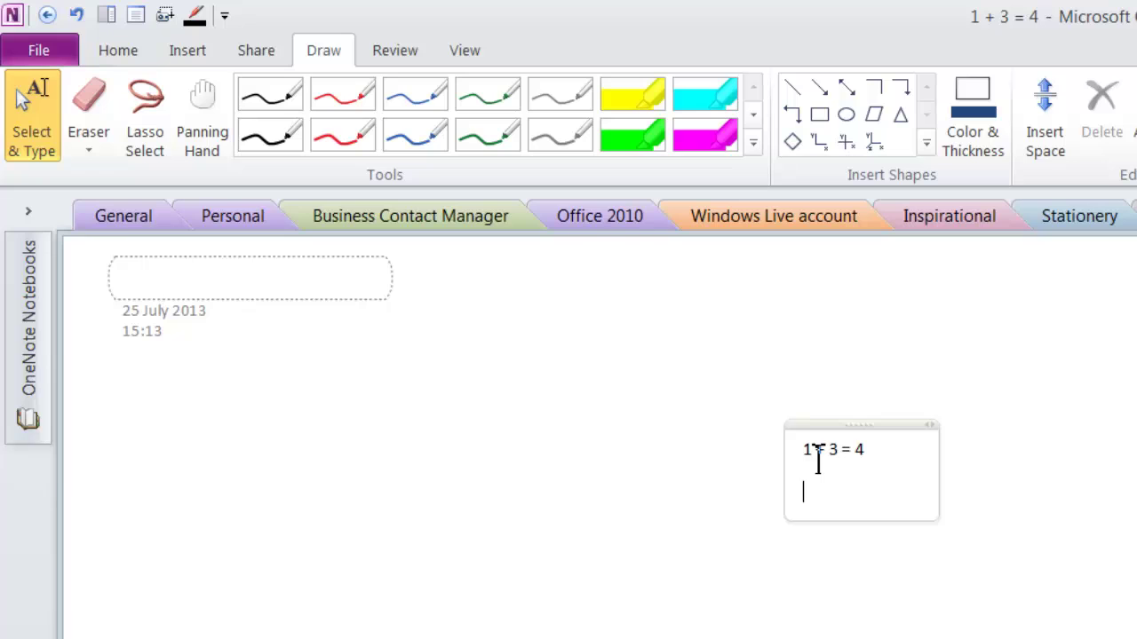
text(52645/450)
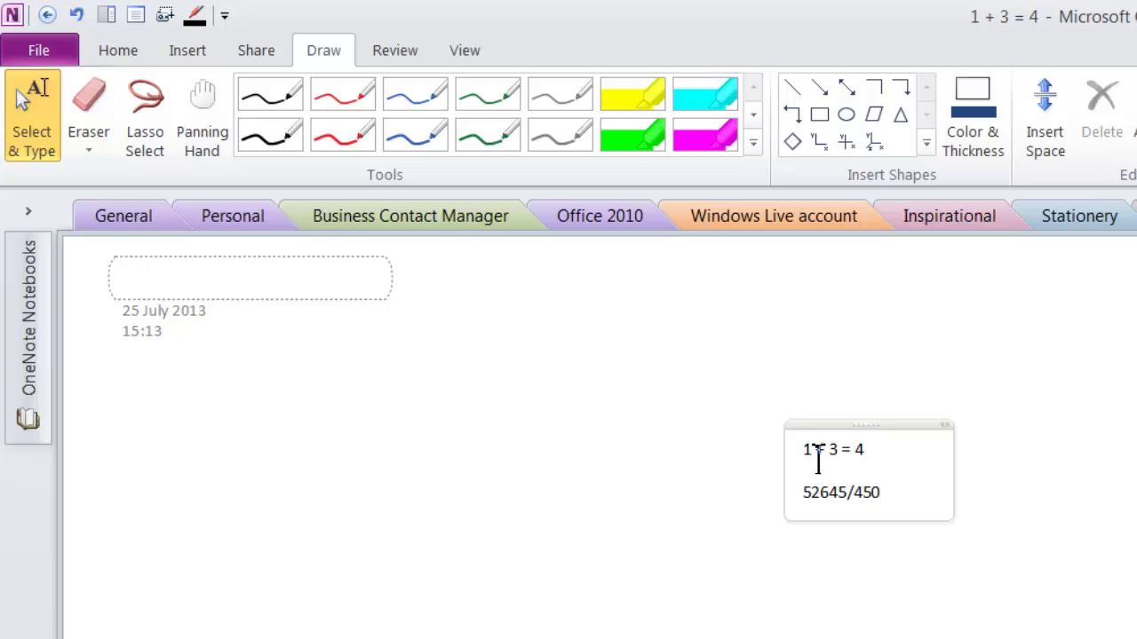
text(=)
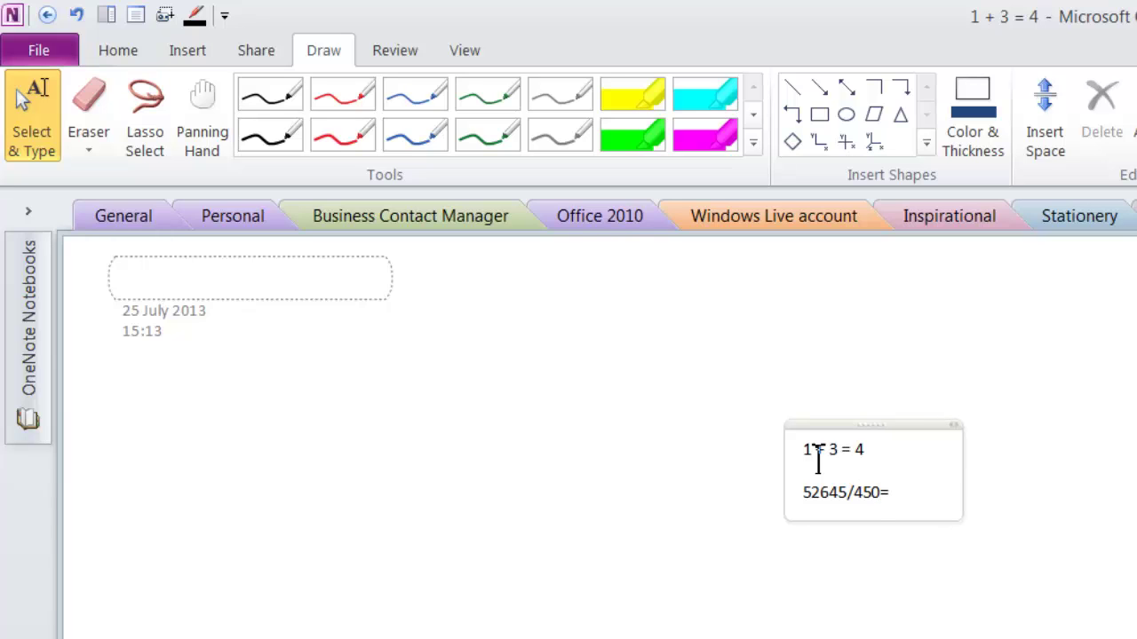
key(Return)
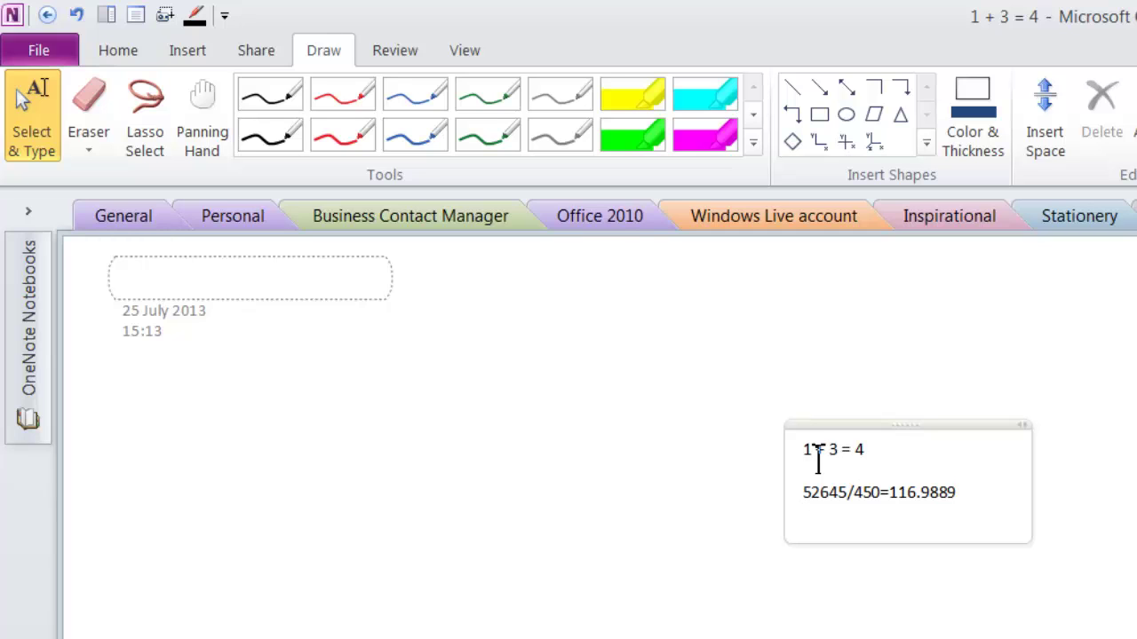
click(102, 50)
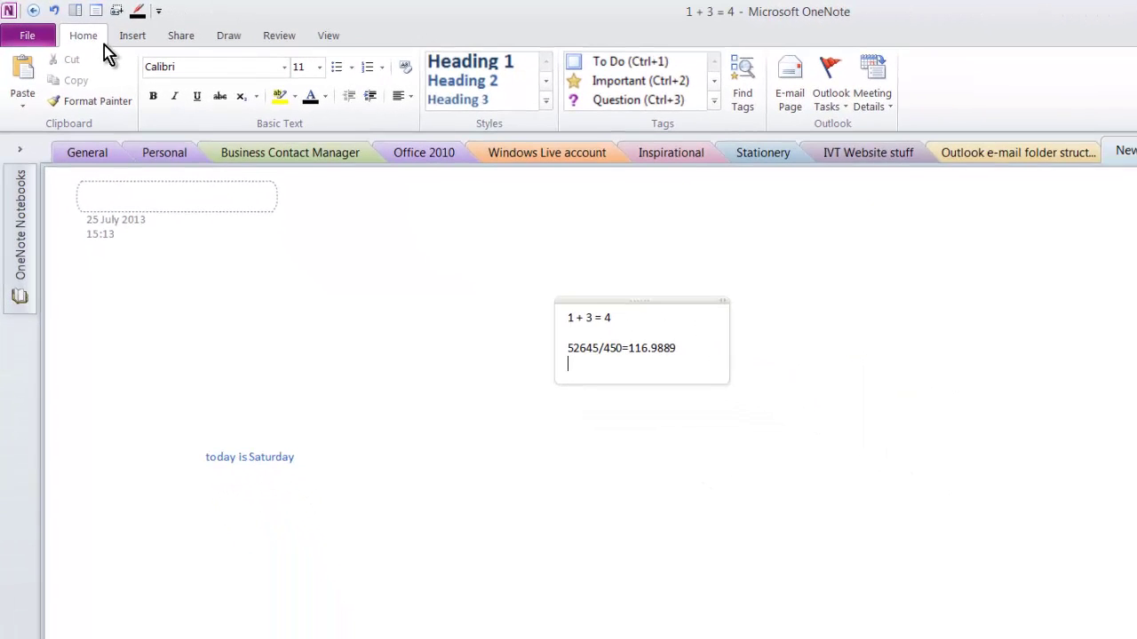
click(569, 458)
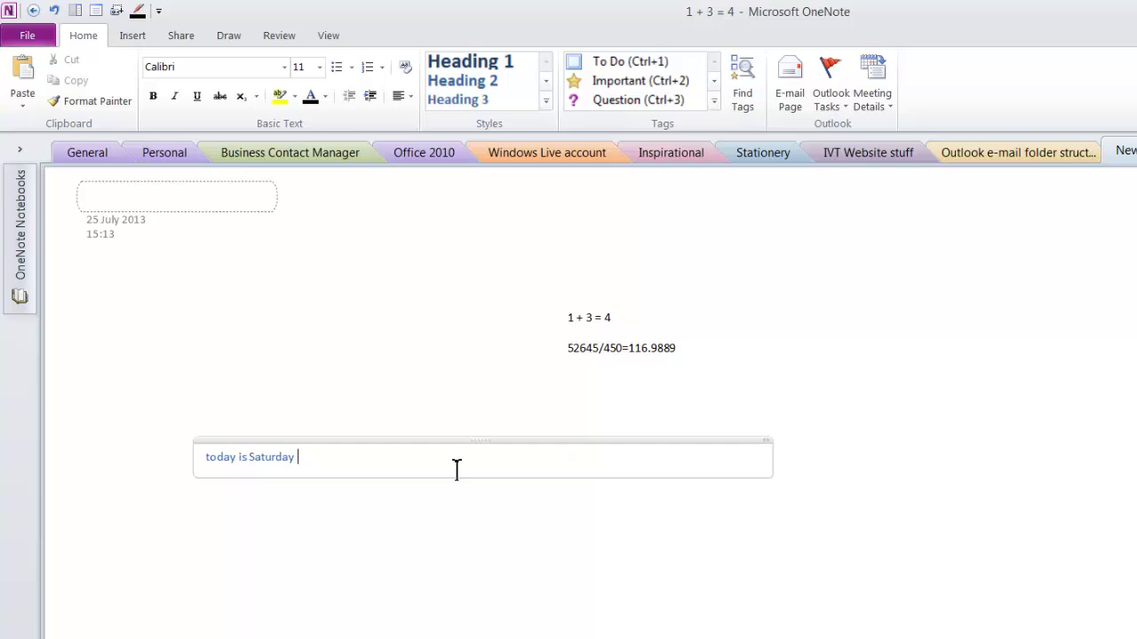
Step: Add 'and it is a lovely day :)' and make the sentence bold, 22 pt, dark blue, yellow-highlighted
text(and it is a lovely day)
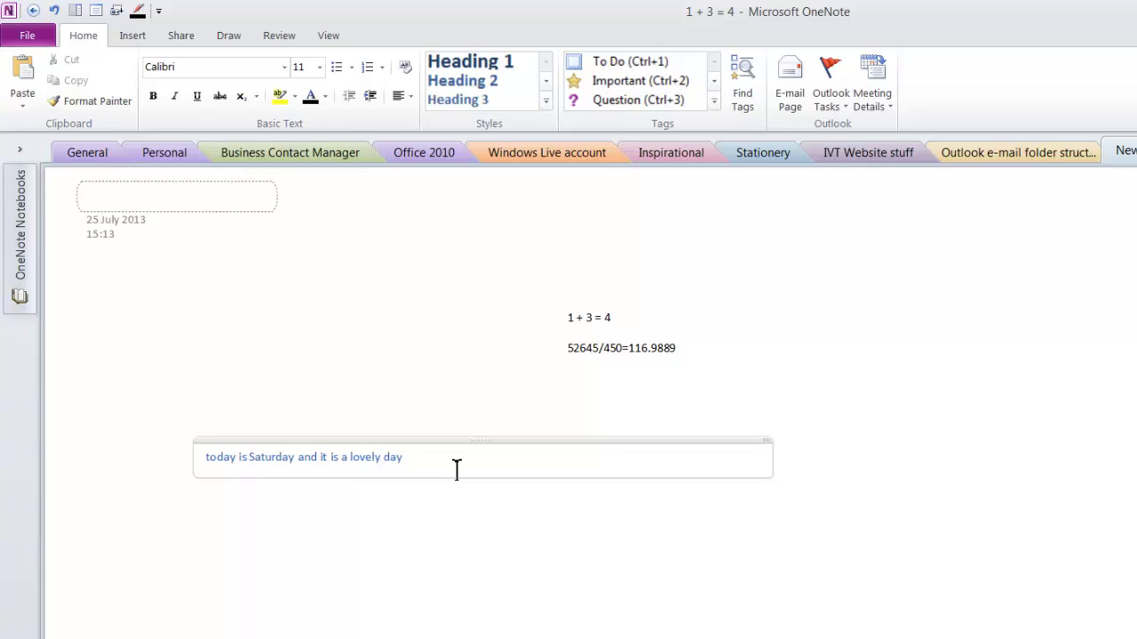
text( :)
click(449, 452)
click(186, 455)
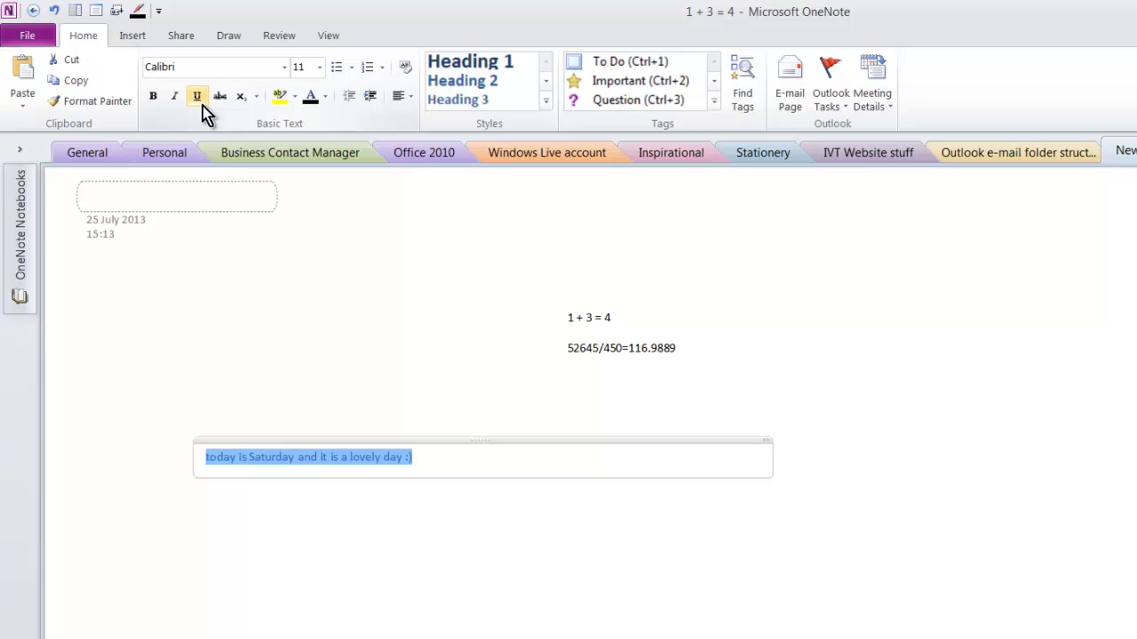
click(152, 96)
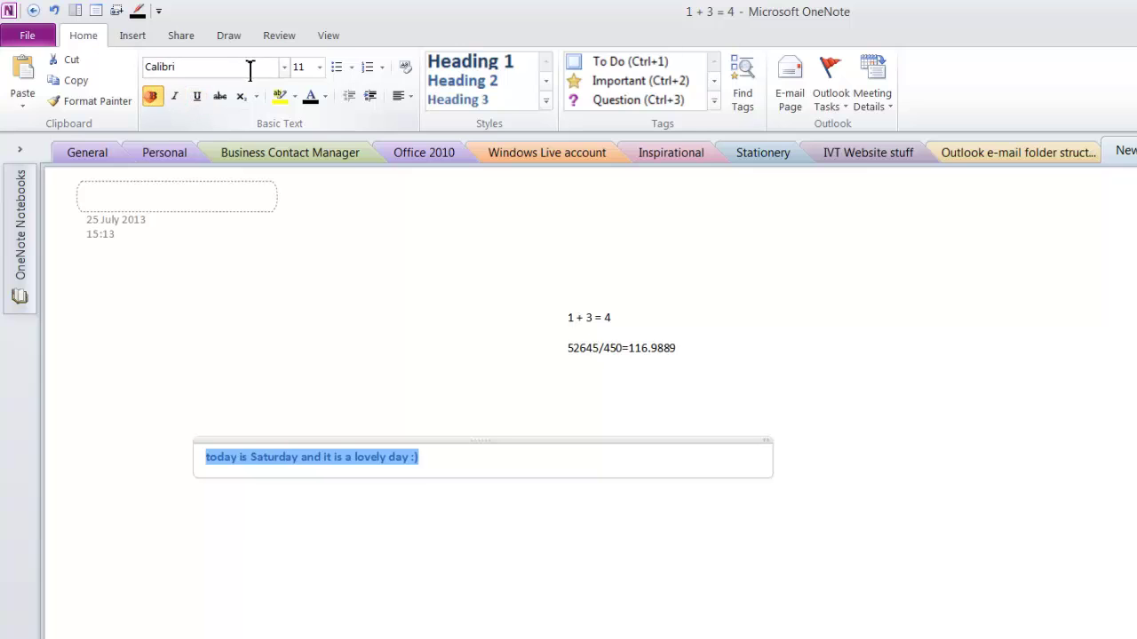
click(320, 68)
click(310, 294)
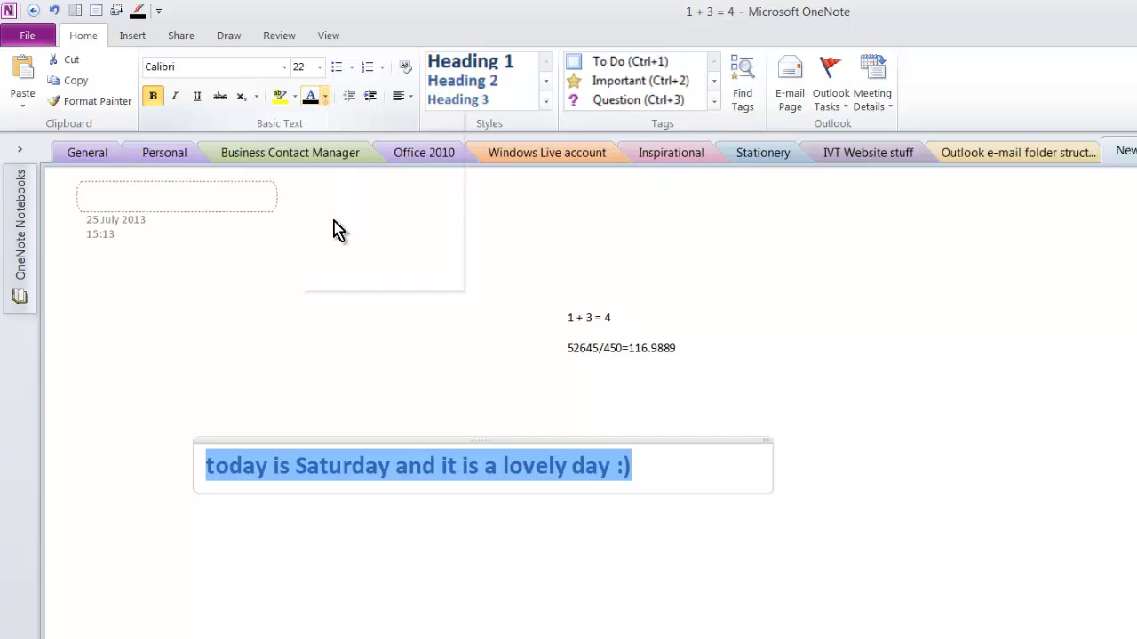
click(325, 96)
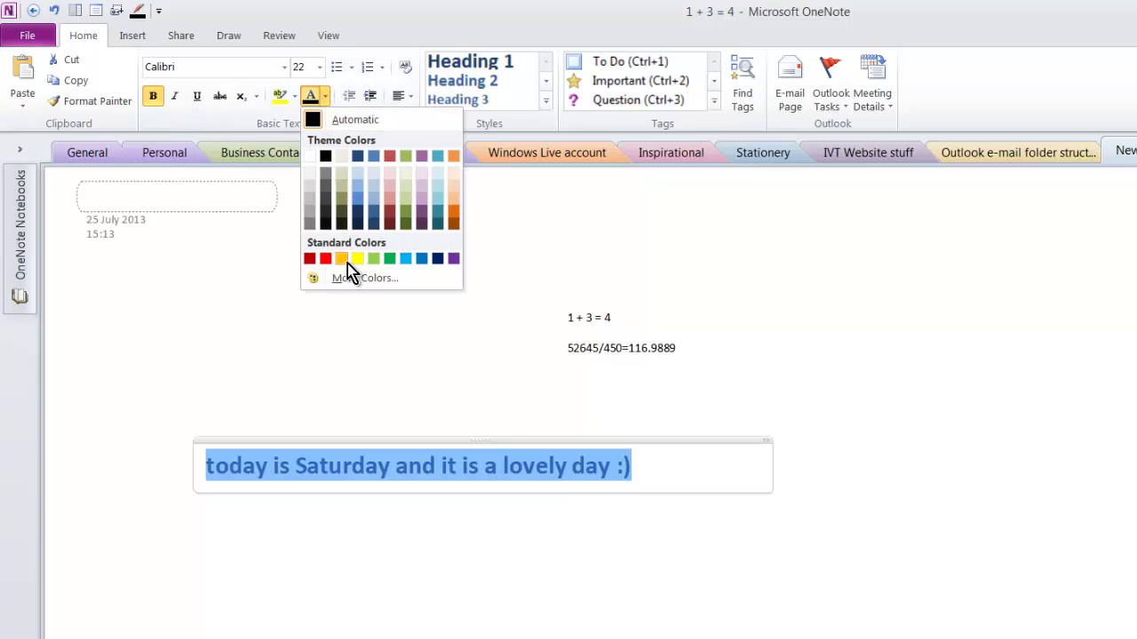
click(437, 258)
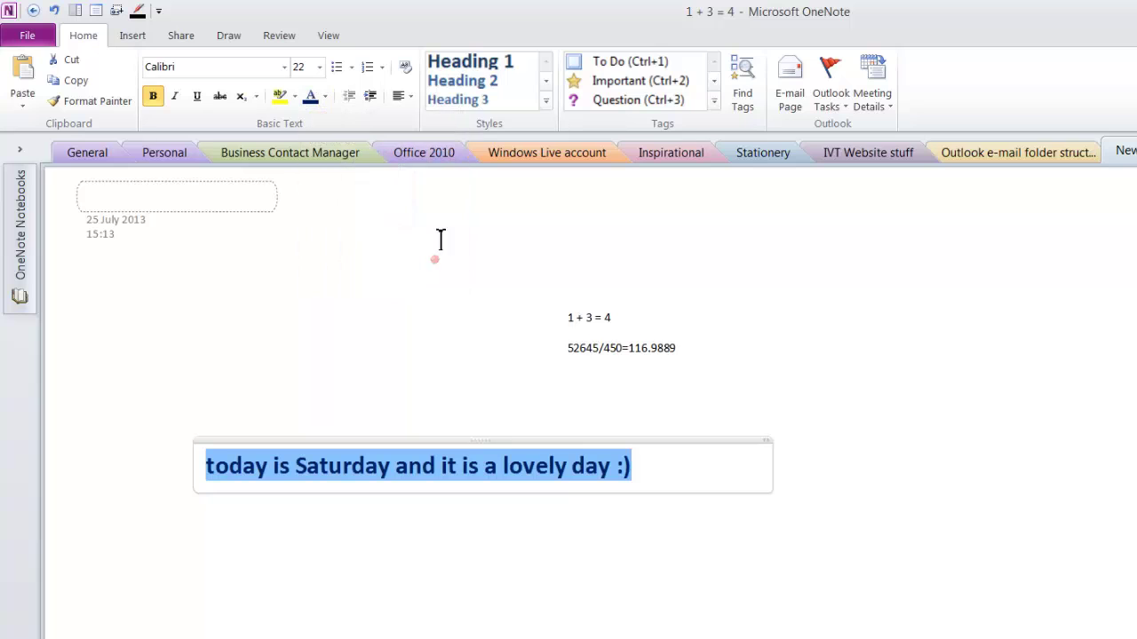
click(279, 96)
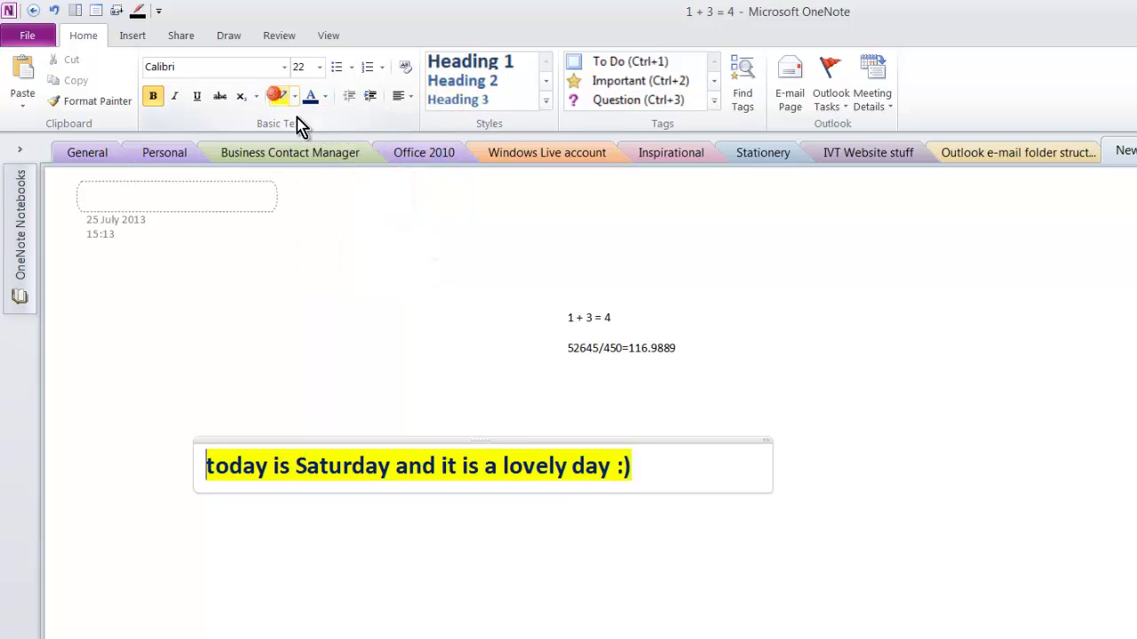
Step: Highlight the division result yellow and strike through its last digits and 'lovely day'
drag(568, 348, 665, 348)
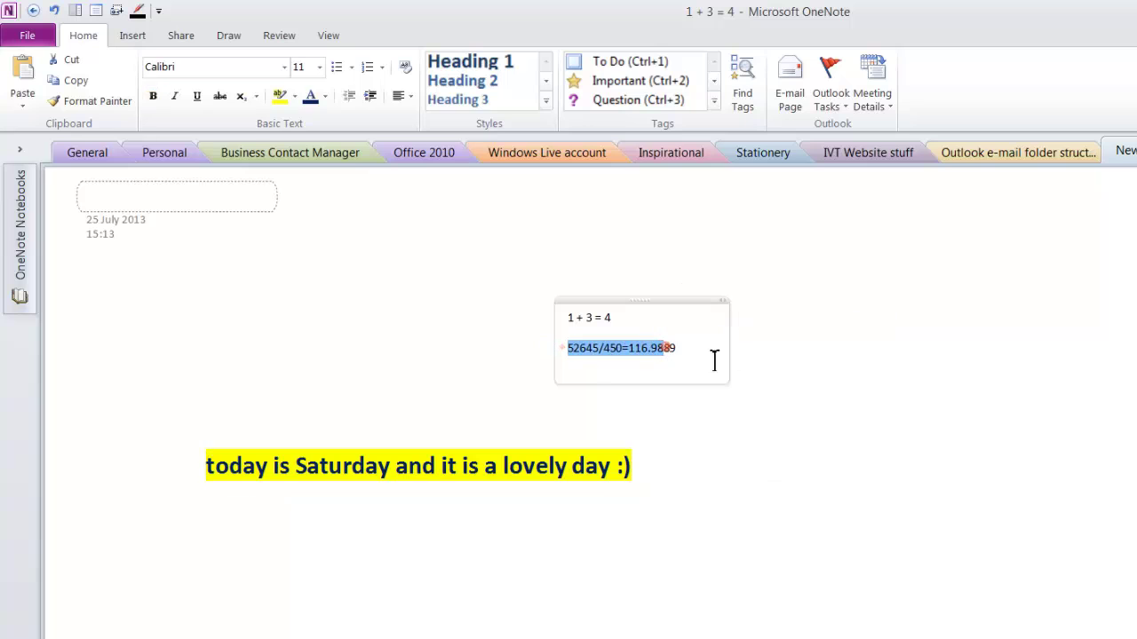
click(279, 96)
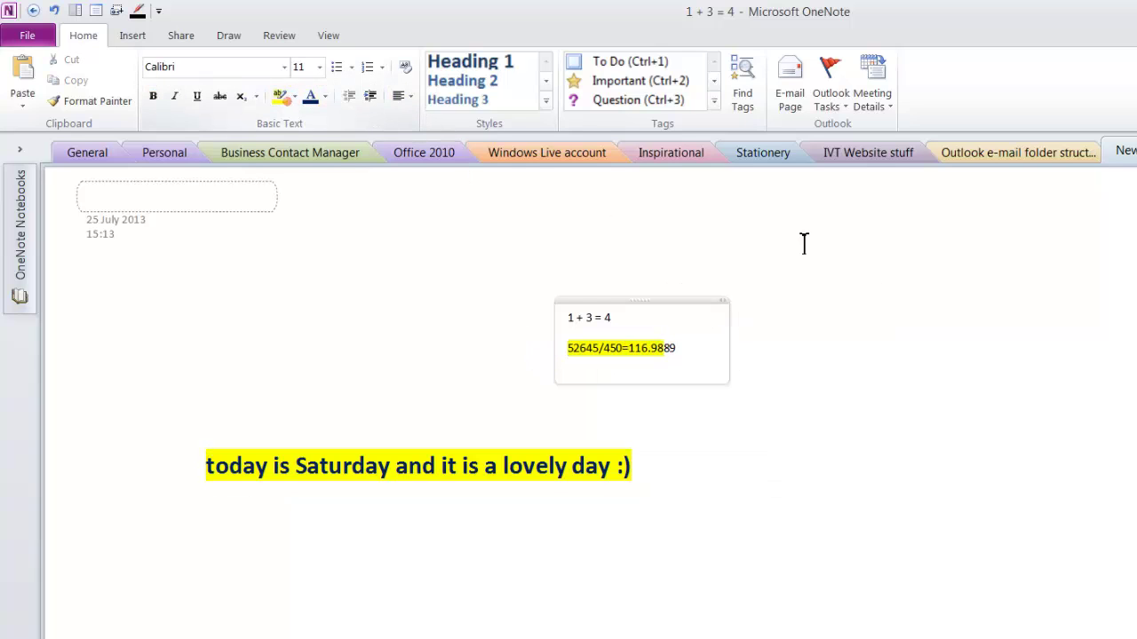
click(222, 100)
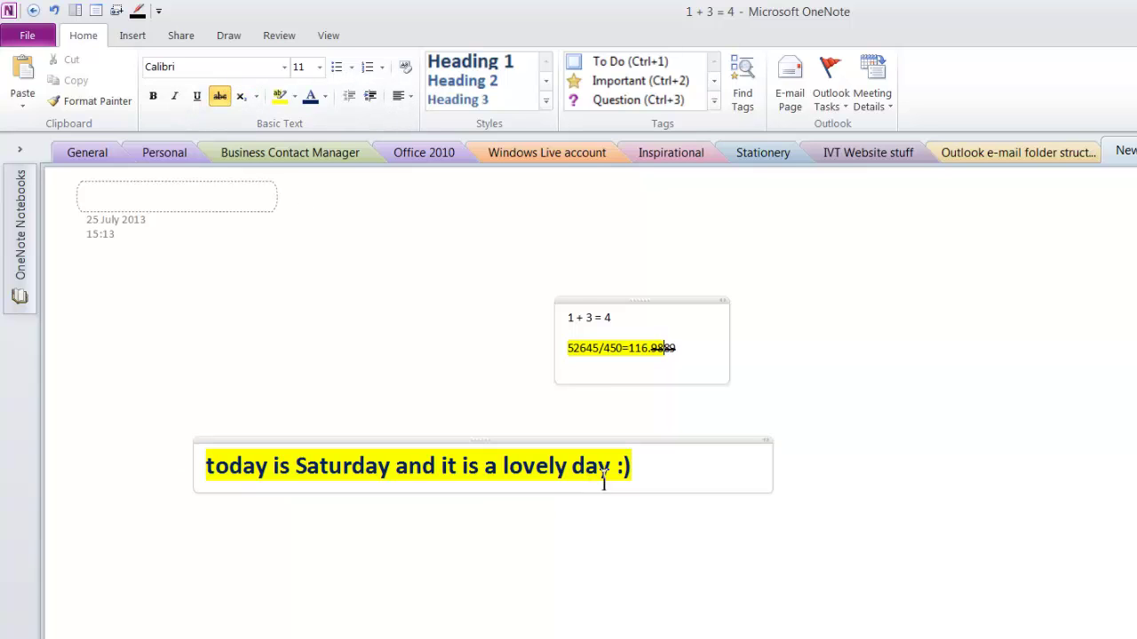
drag(604, 479, 509, 469)
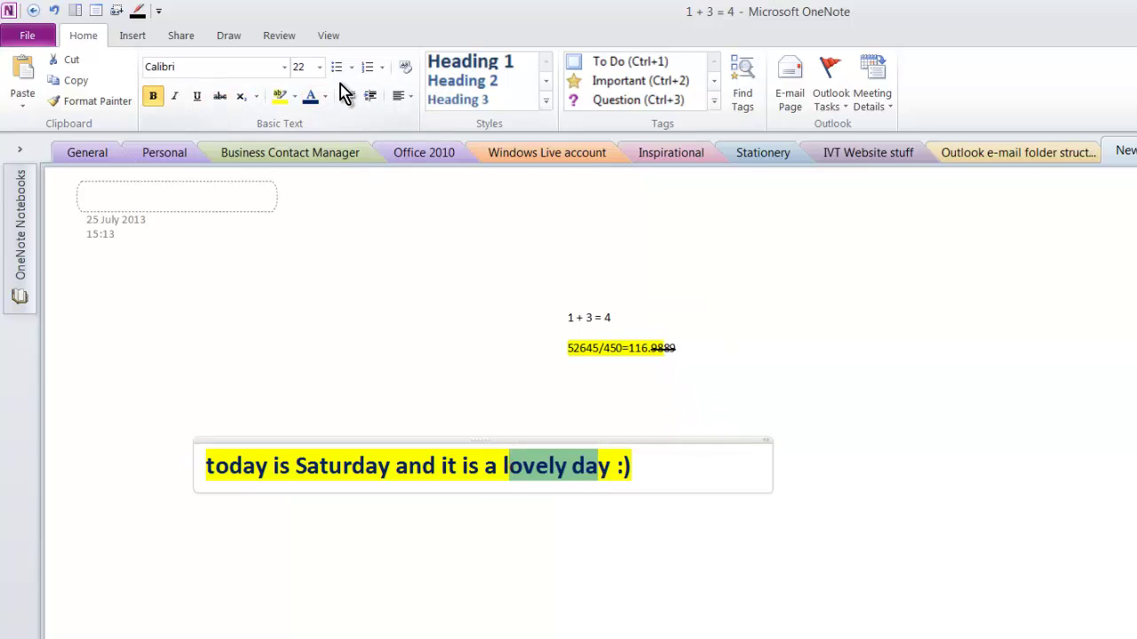
click(222, 100)
click(721, 464)
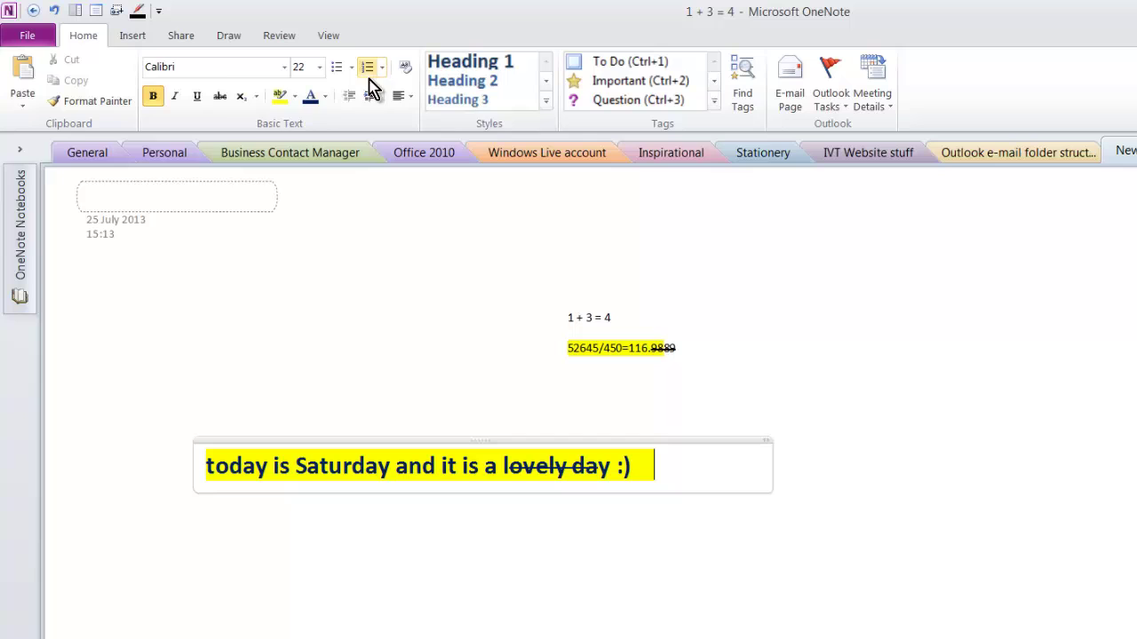
Step: Set the whole sentence's highlight colour to No Color
click(295, 96)
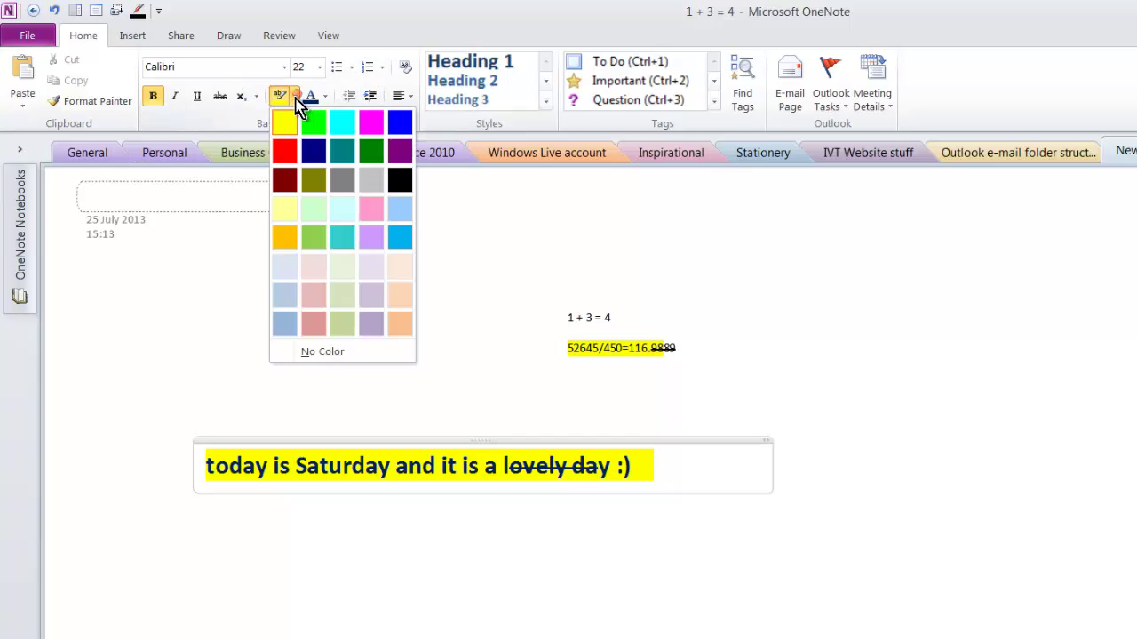
click(322, 351)
drag(665, 464, 165, 449)
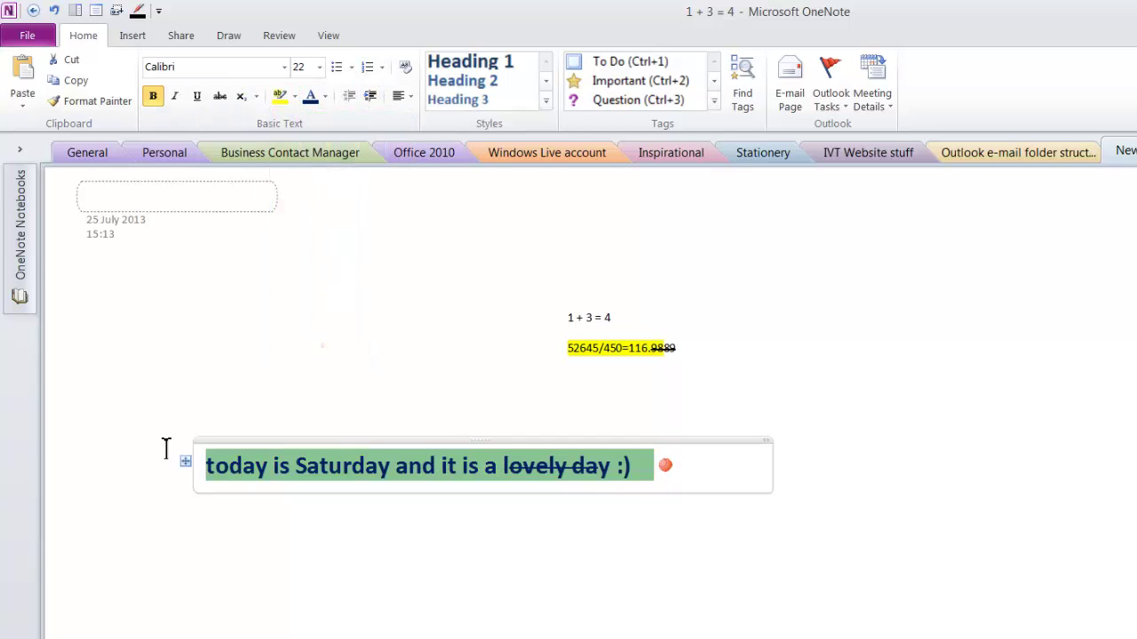
click(295, 96)
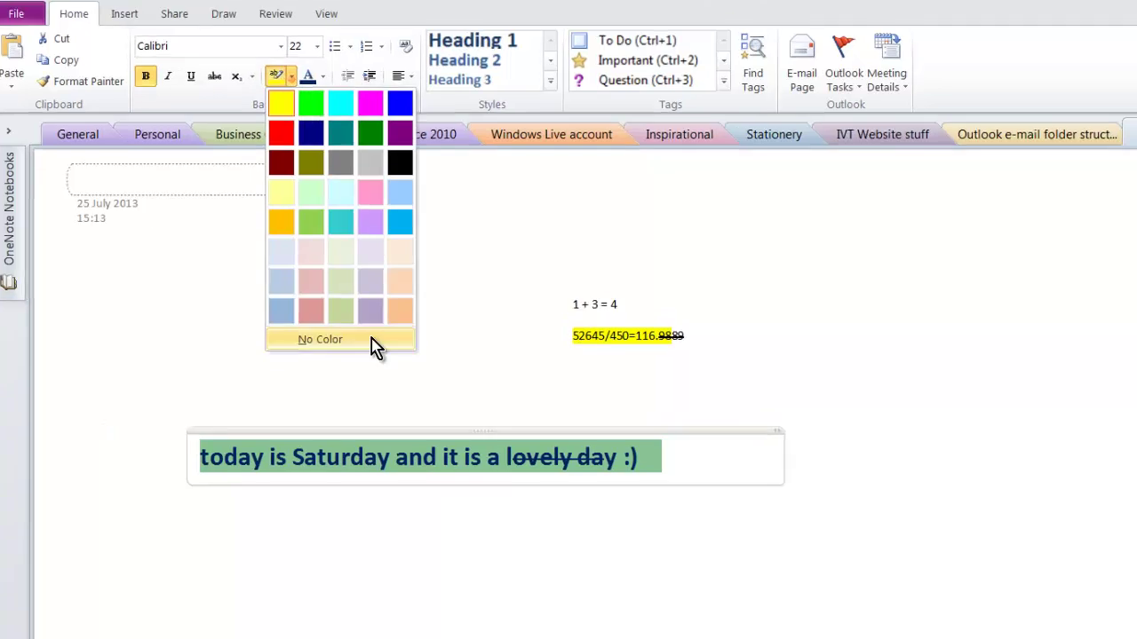
click(373, 346)
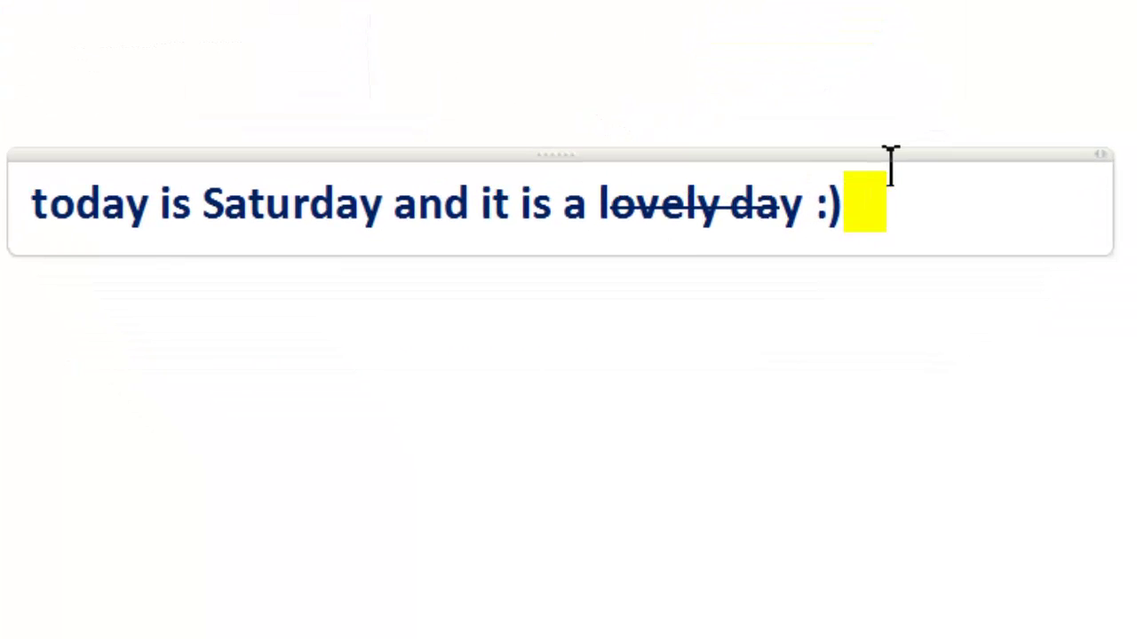
Step: Add an H2O note at 14 pt and make its 2 superscript
click(507, 470)
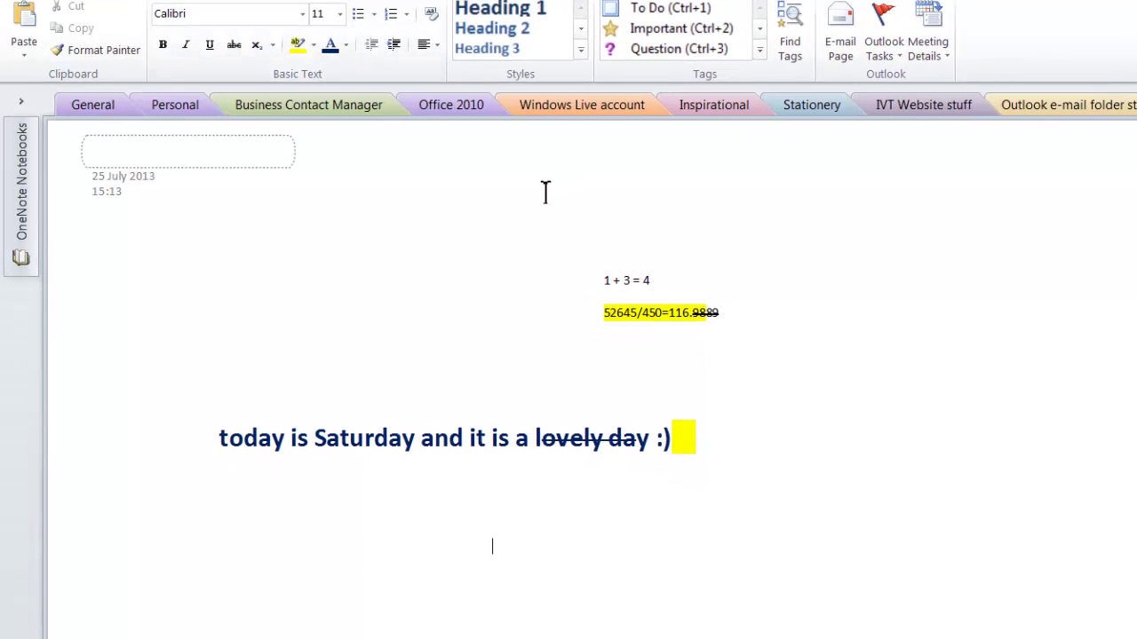
text(H2O)
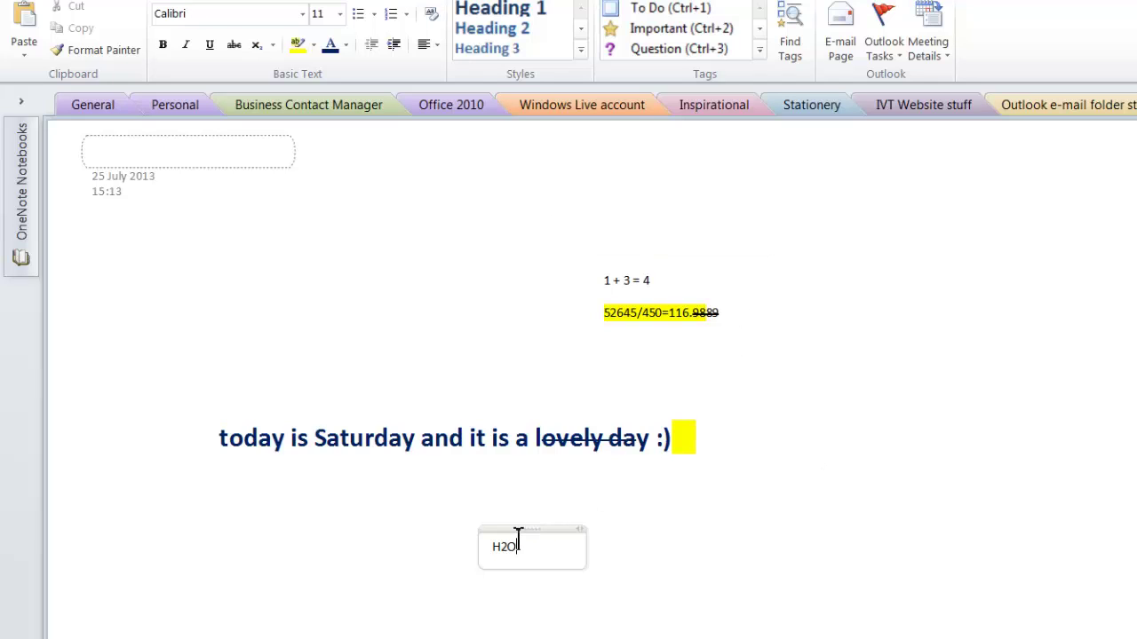
drag(517, 547, 491, 547)
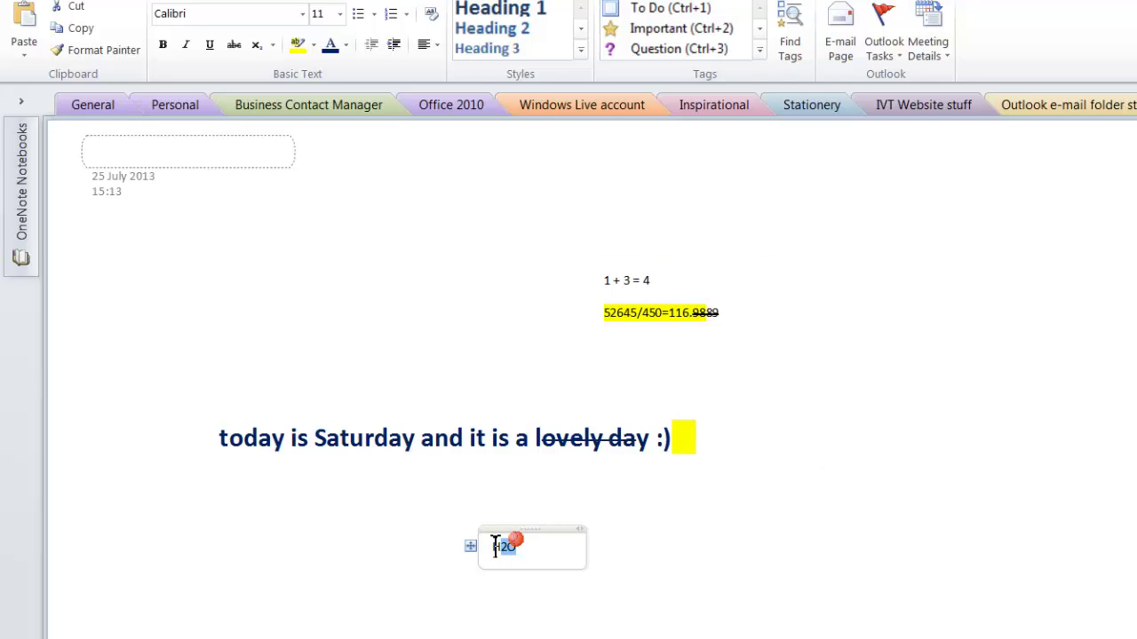
click(340, 14)
click(328, 181)
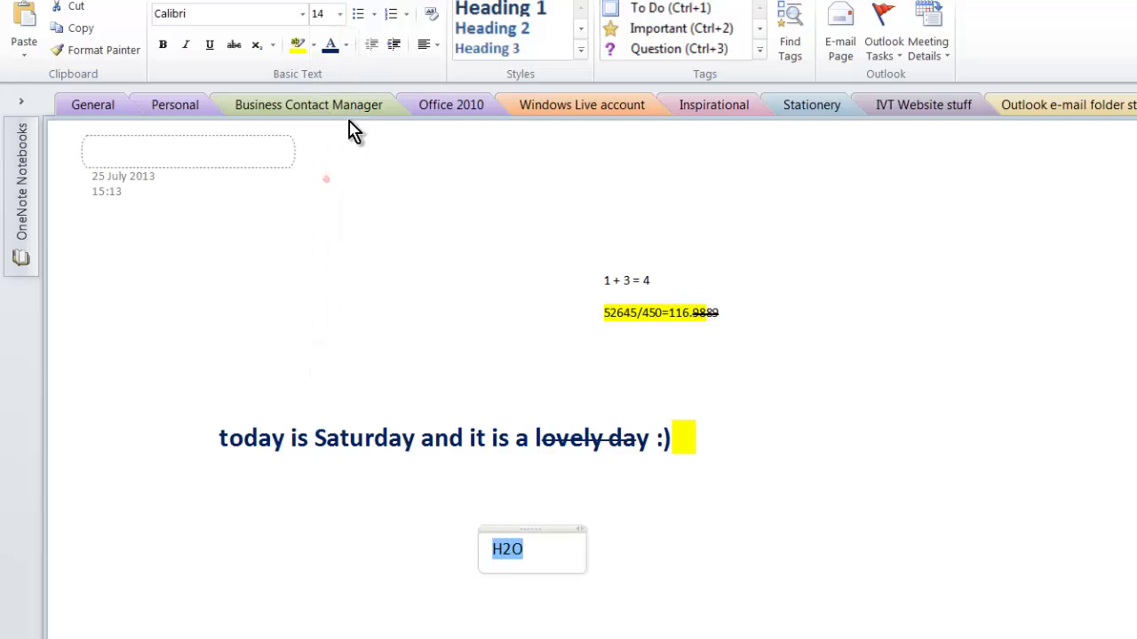
click(515, 552)
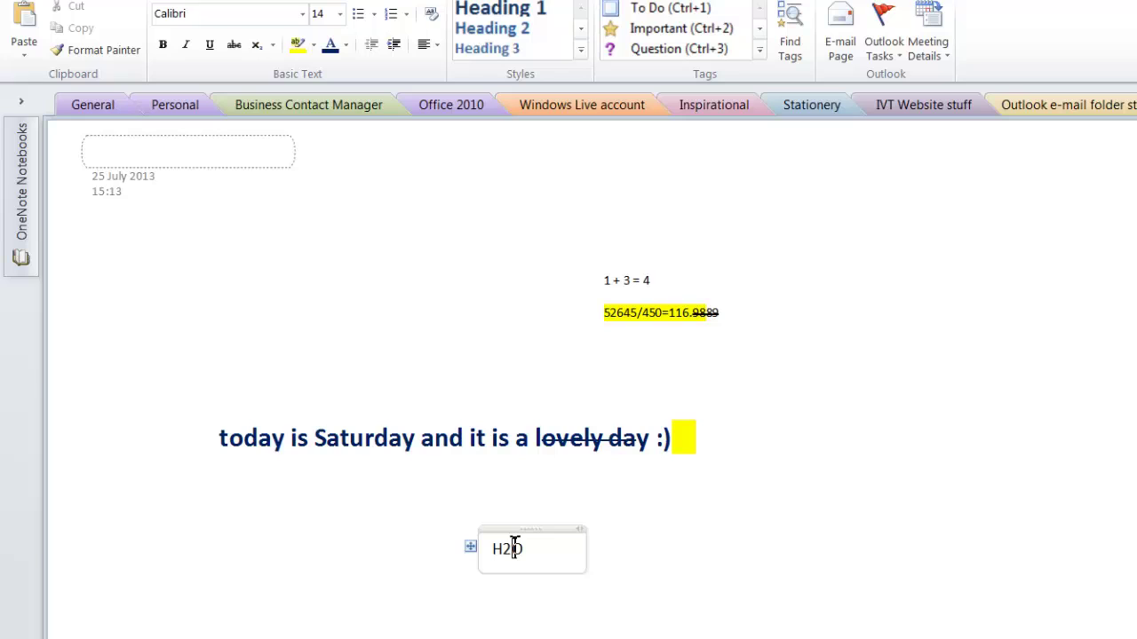
drag(502, 549, 510, 549)
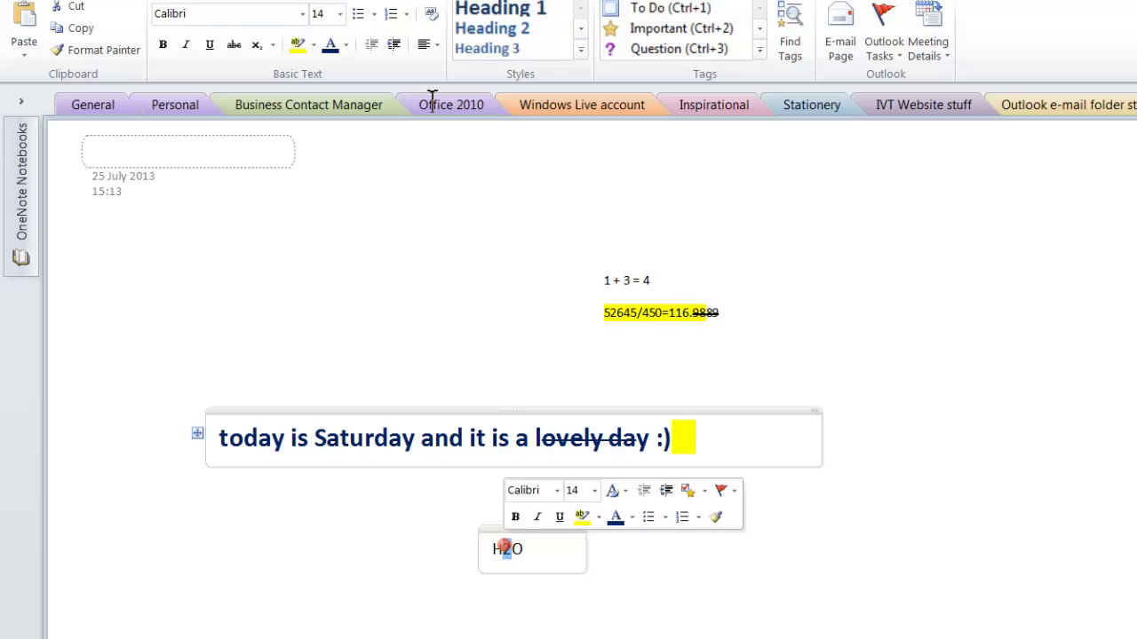
click(271, 46)
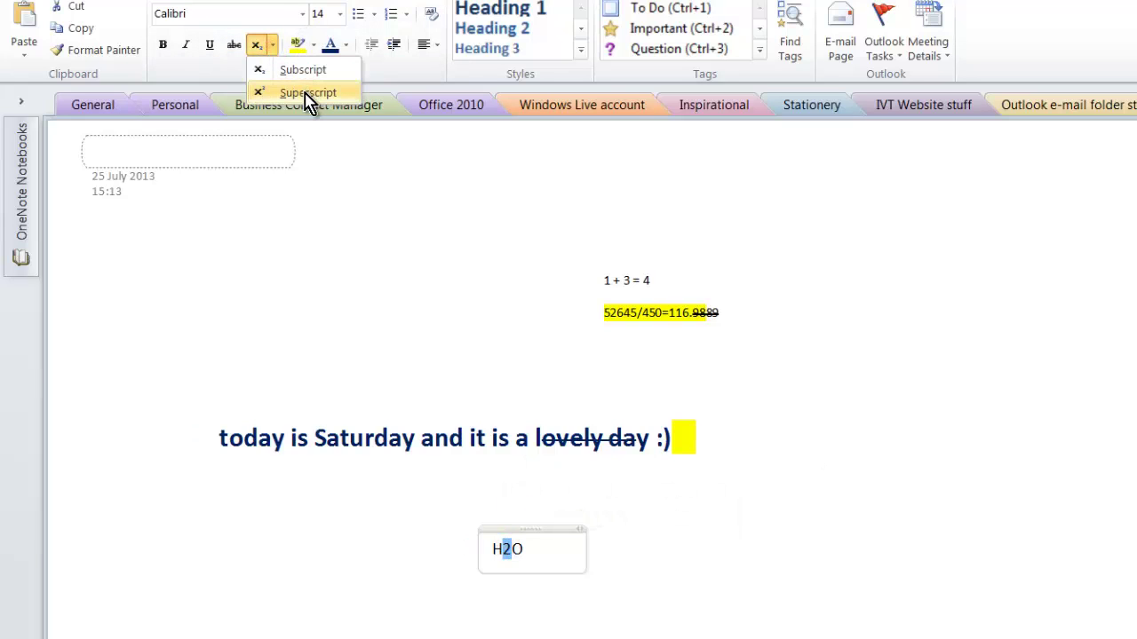
click(308, 93)
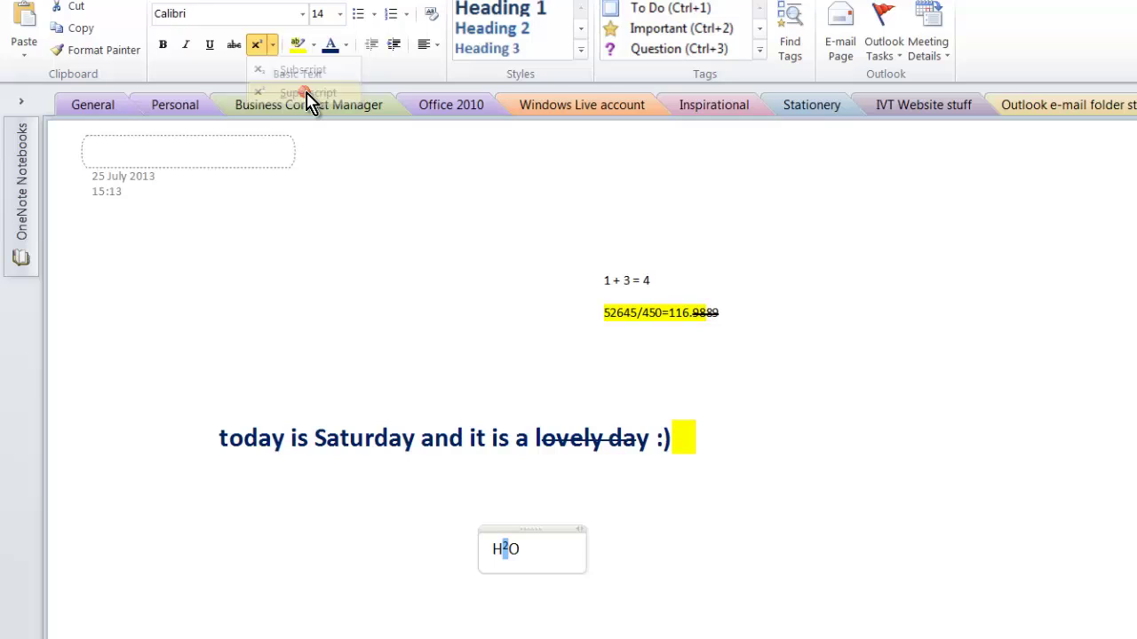
Step: Add a '2nd' note and a CO2 note whose 2 is set to subscript
click(650, 632)
text(2nd)
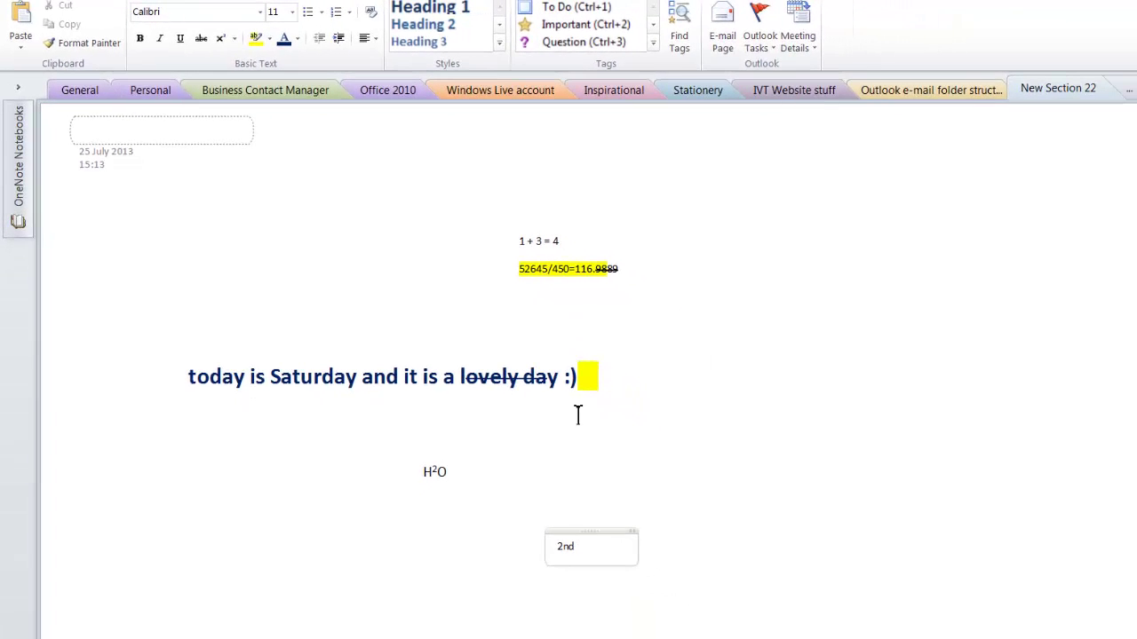
click(596, 471)
text(C)
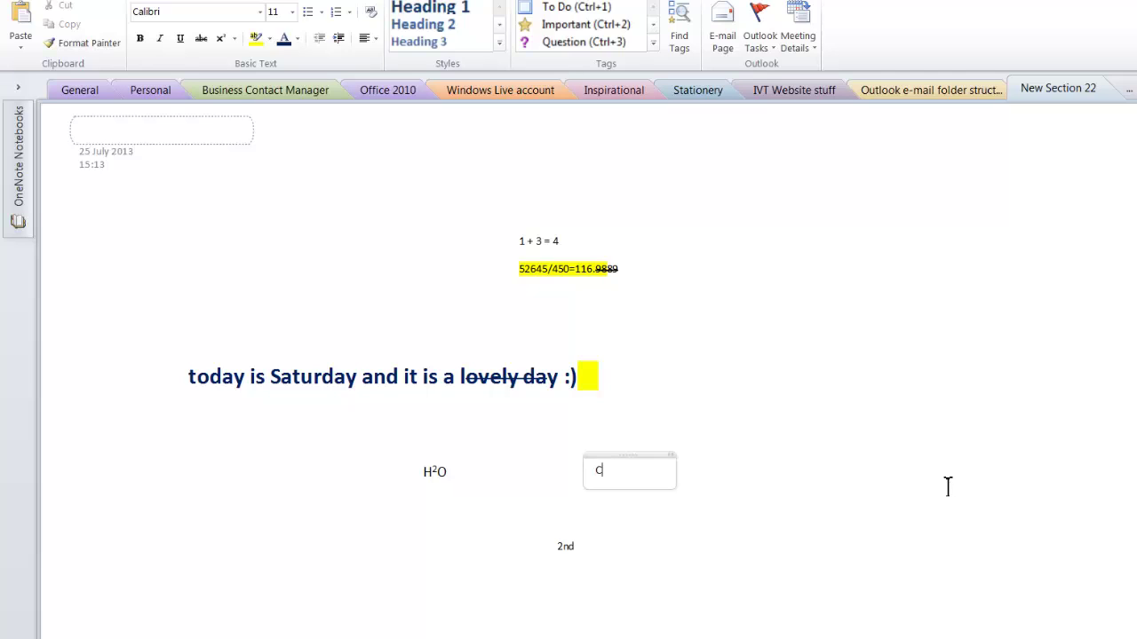
text(O2)
drag(627, 471, 608, 479)
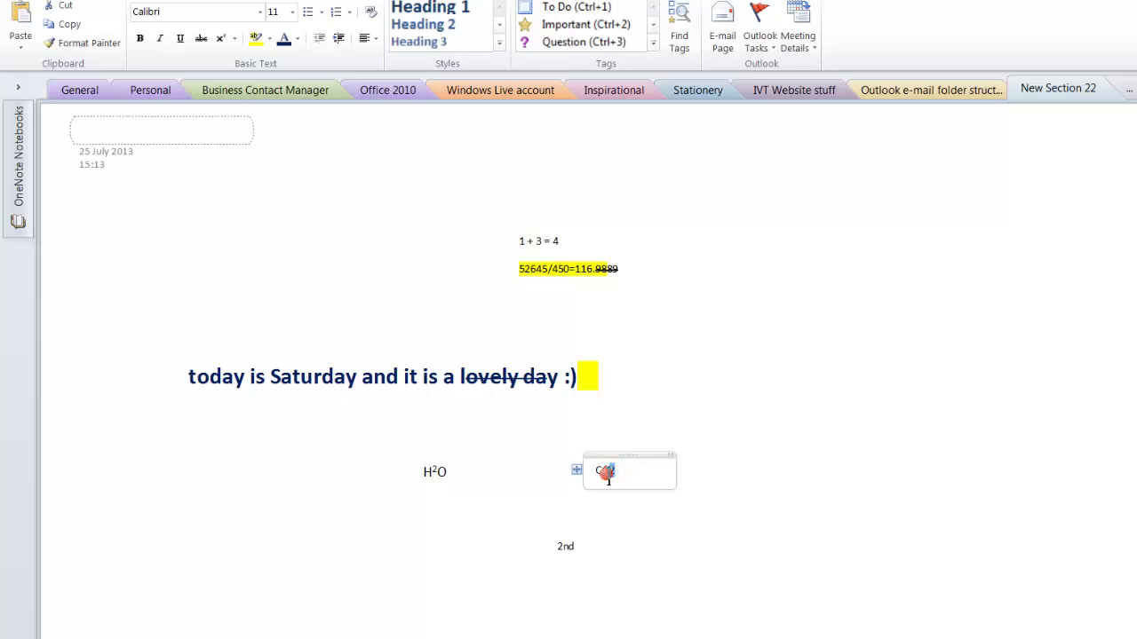
click(223, 69)
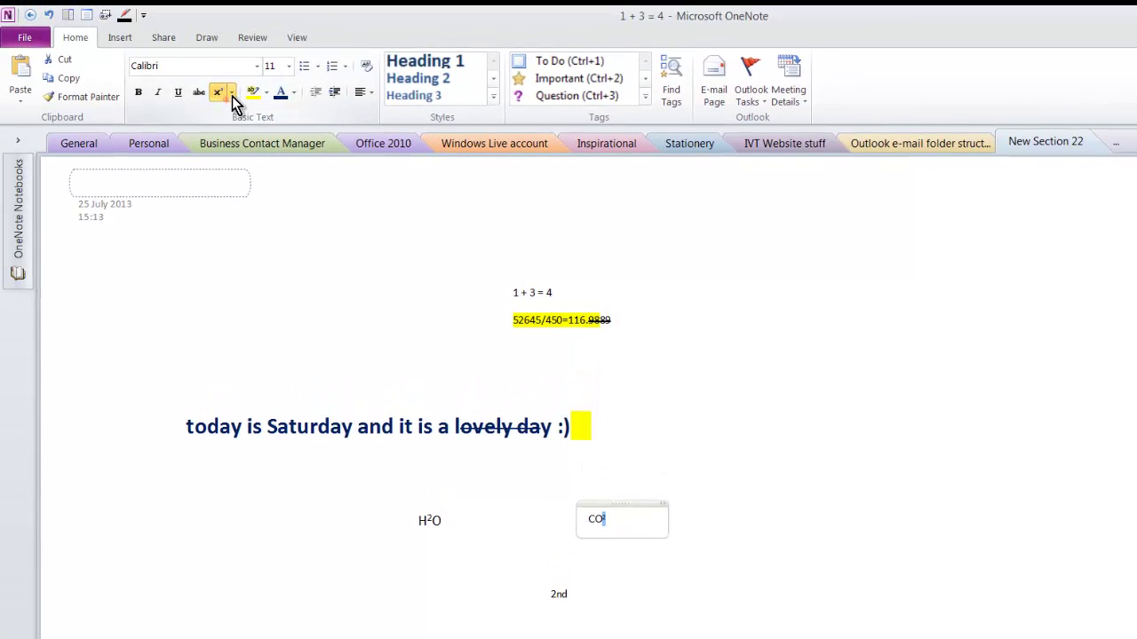
click(232, 96)
click(247, 113)
click(771, 554)
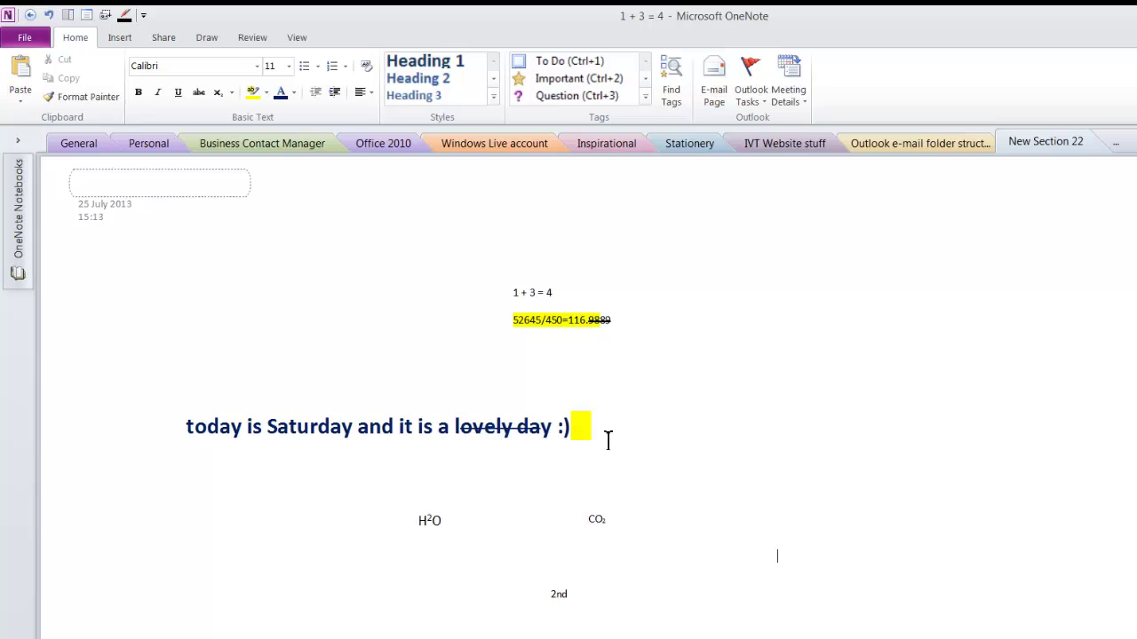
Step: Copy the Saturday sentence's bold blue formatting onto '1 + 3 = 4' with Format Painter
drag(346, 425, 280, 428)
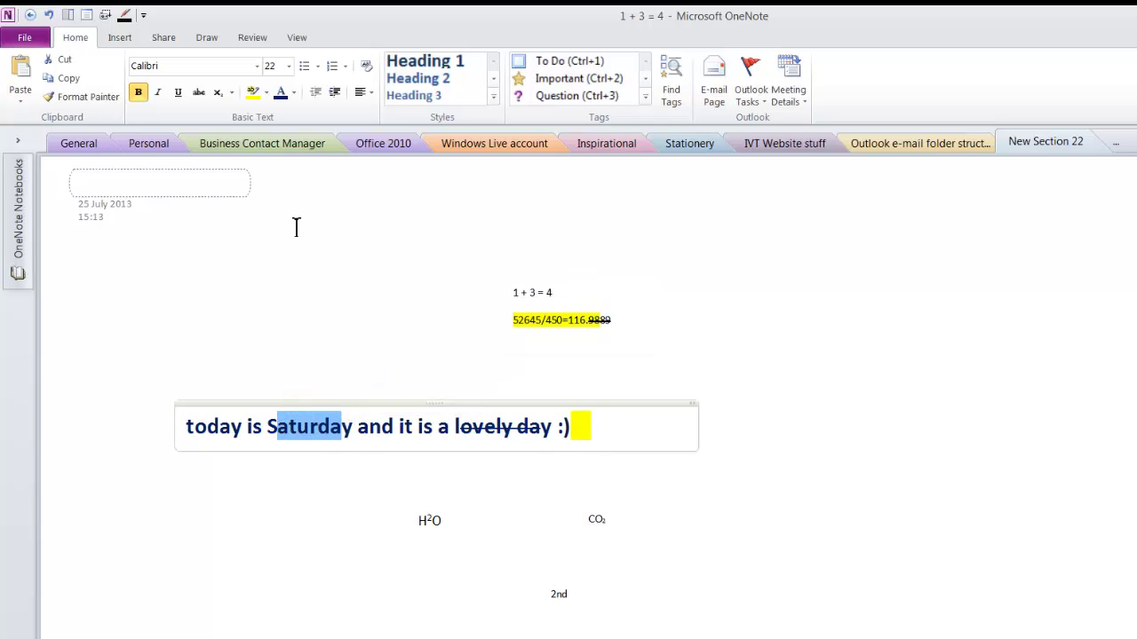
click(80, 96)
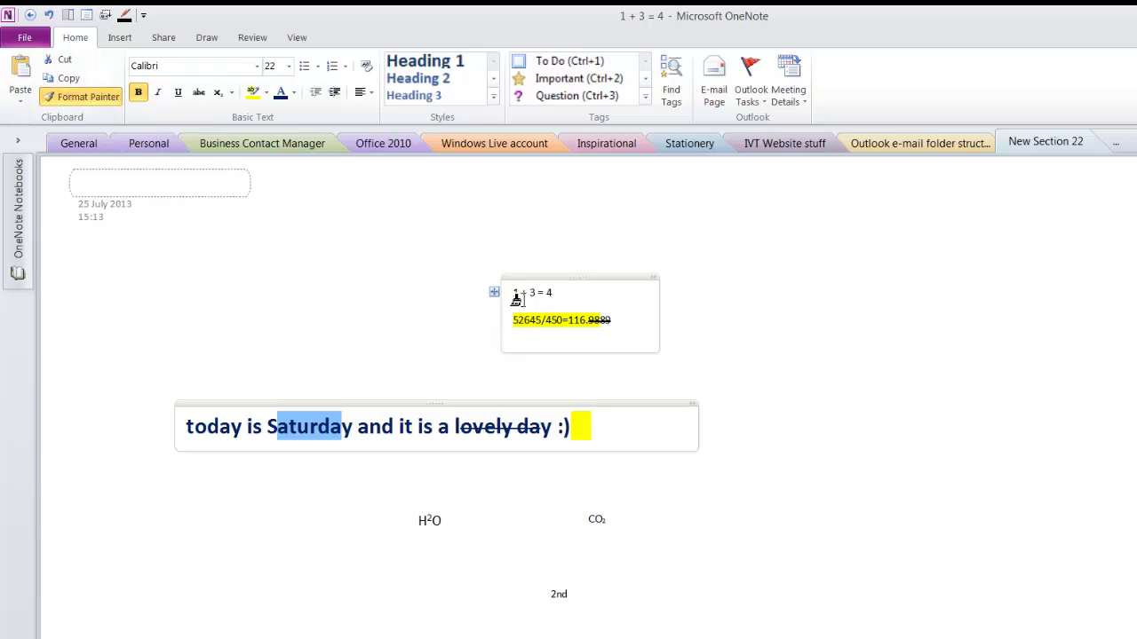
drag(507, 294, 575, 294)
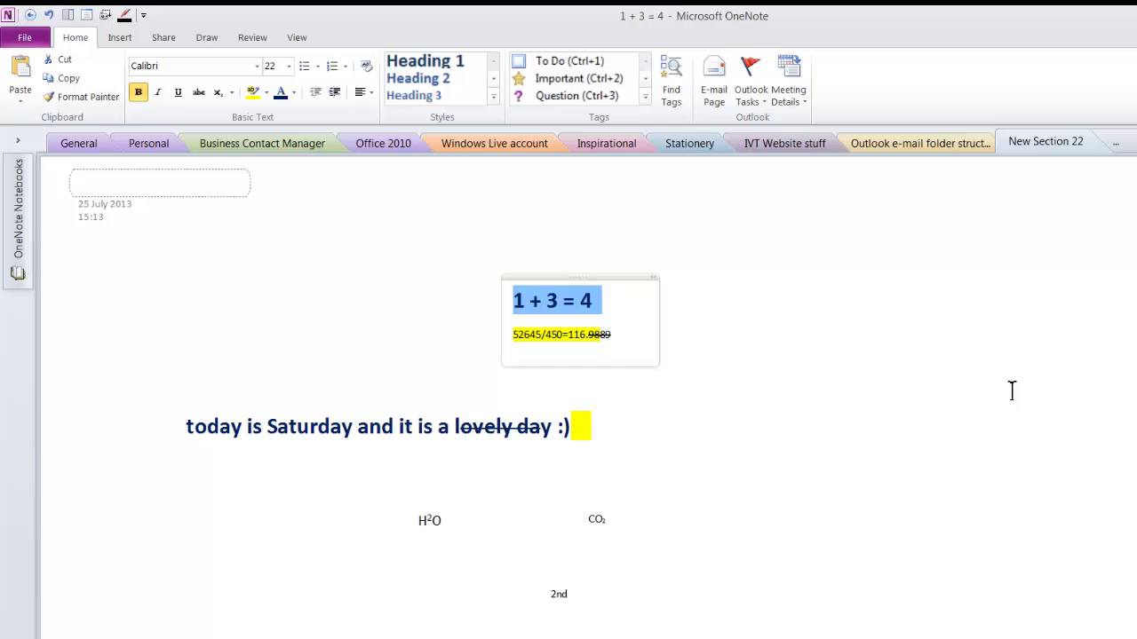
Step: Cut '1 + 3 = 4' and paste it as Keep Text Only above the Saturday sentence
click(59, 59)
click(401, 367)
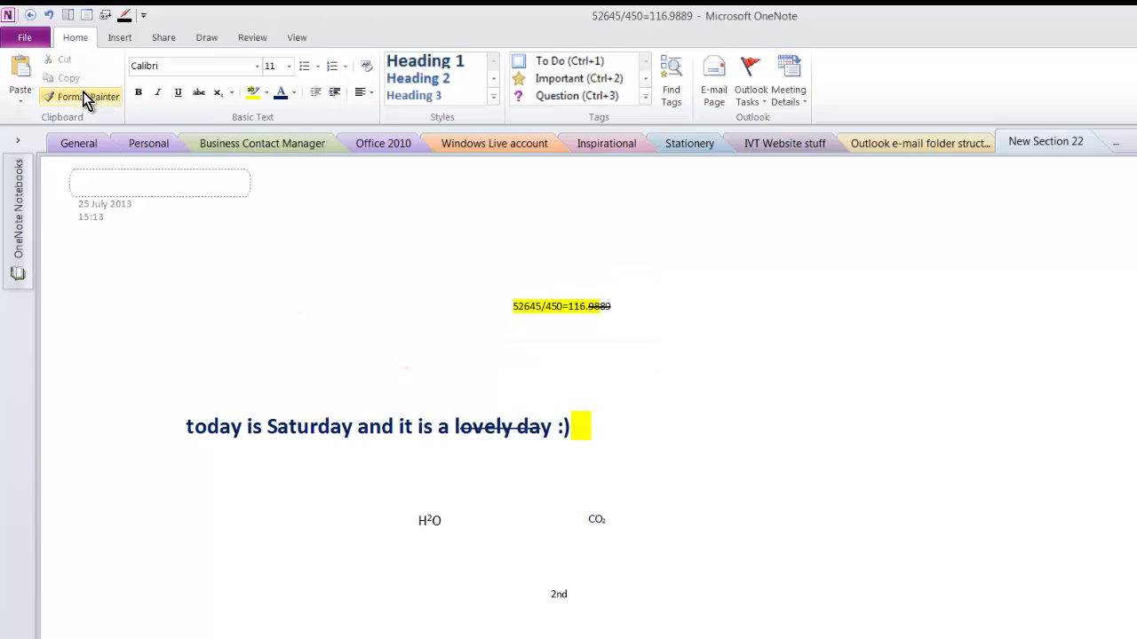
right_click(404, 368)
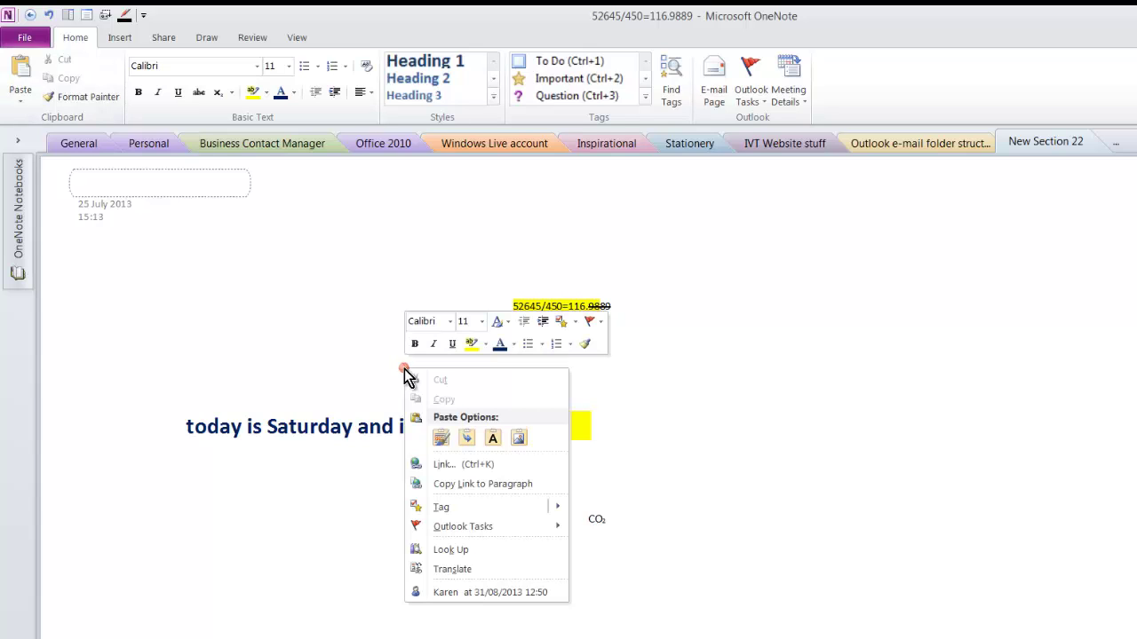
click(492, 438)
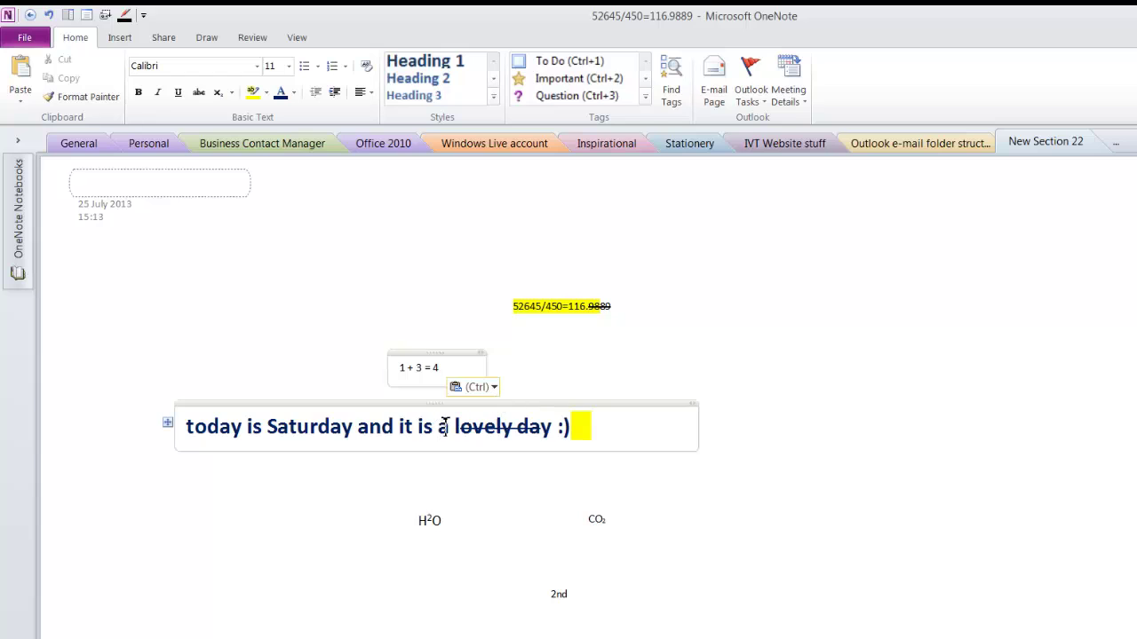
drag(458, 425, 557, 427)
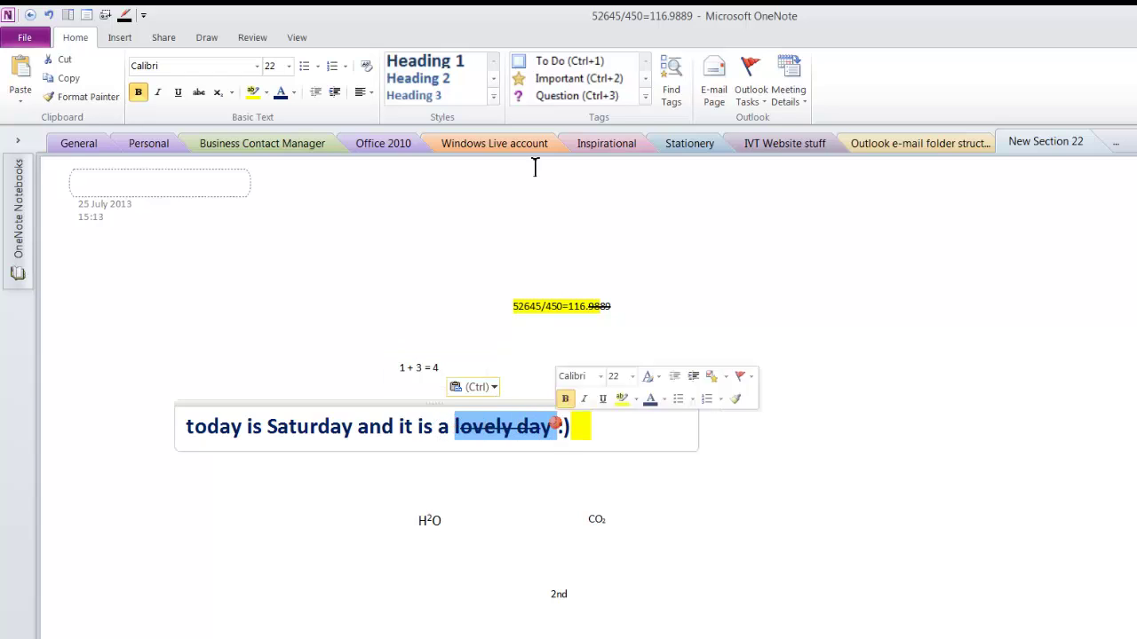
Step: Apply Clear Formatting to 'lovely day' to drop its bold, strikethrough and large size
click(370, 71)
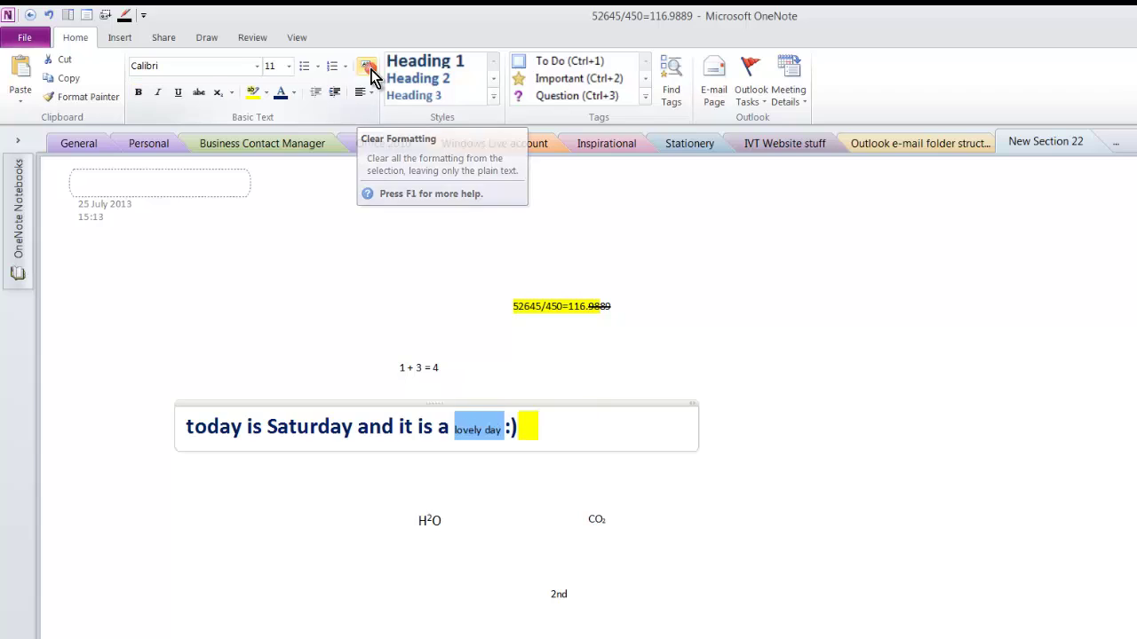
click(796, 425)
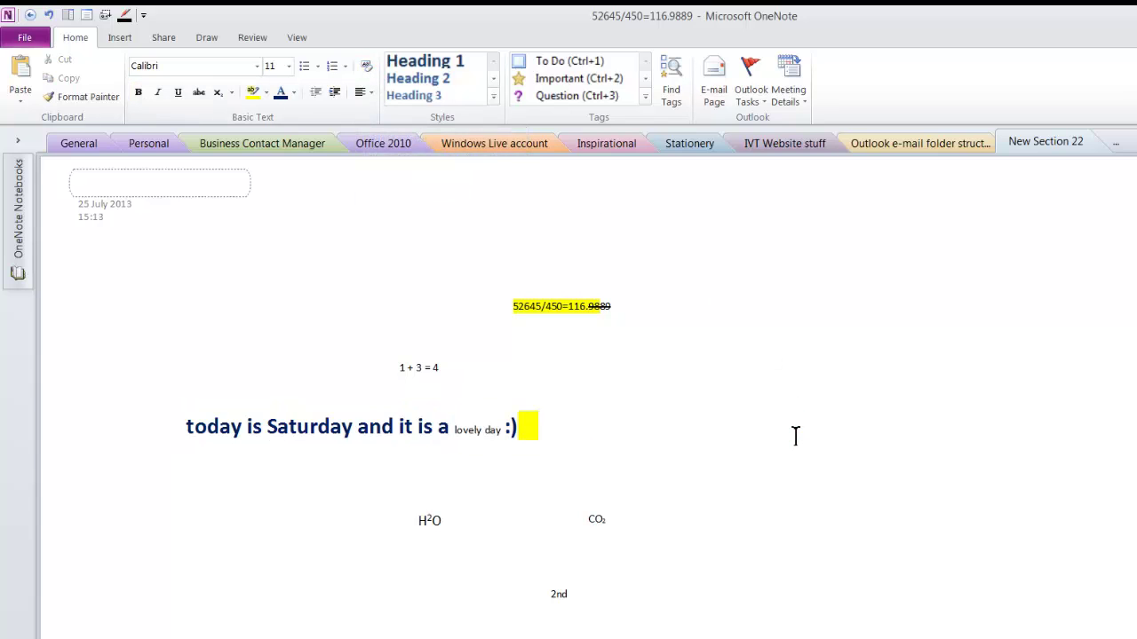